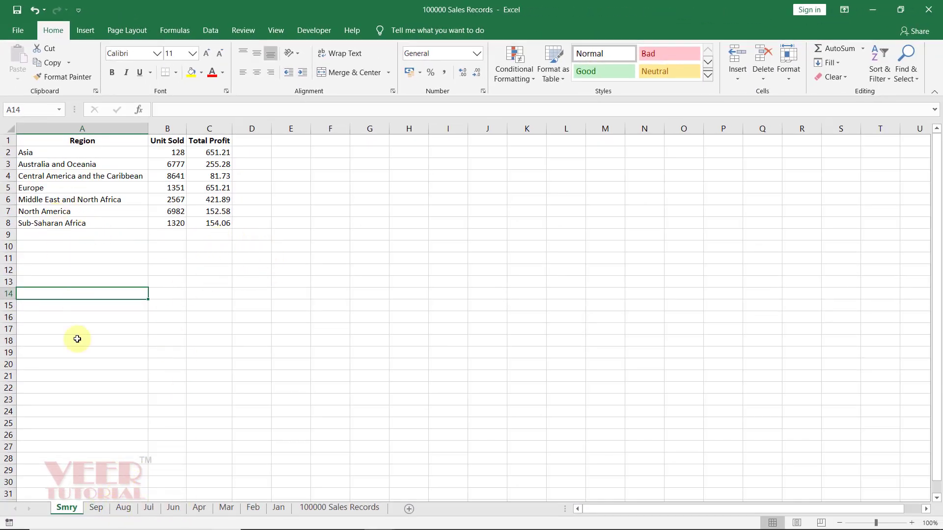
Look over the Sep, Aug and Jul sheets, then return to Smry.
{"action": "left_click", "coordinate": [96, 507]}
{"action": "left_click", "coordinate": [123, 507]}
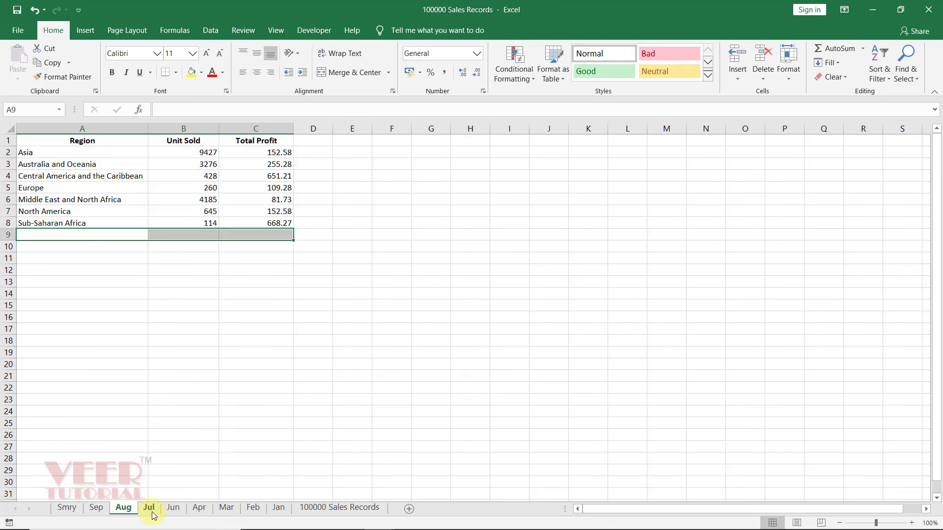
{"action": "left_click", "coordinate": [149, 508]}
{"action": "left_click", "coordinate": [67, 508]}
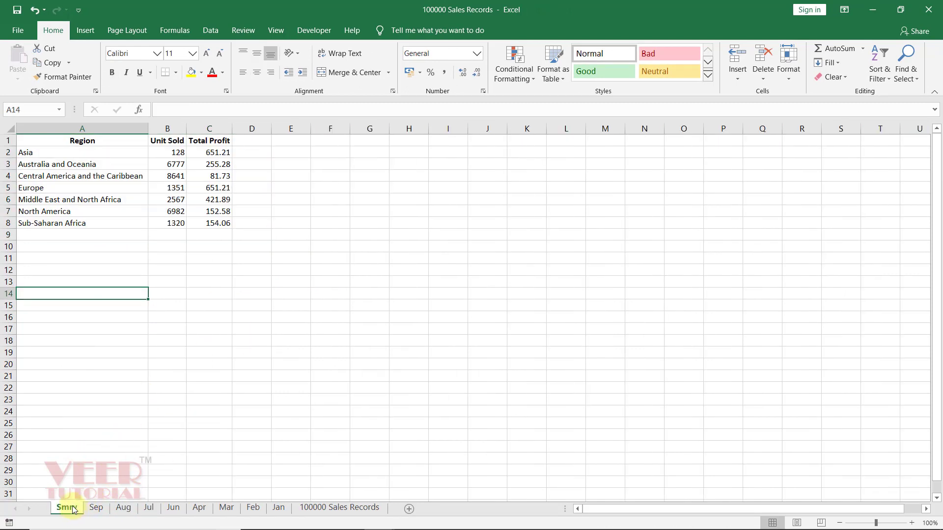
Move from A1 to A9, the first empty row below the Smry region table.
{"action": "left_click", "coordinate": [198, 279]}
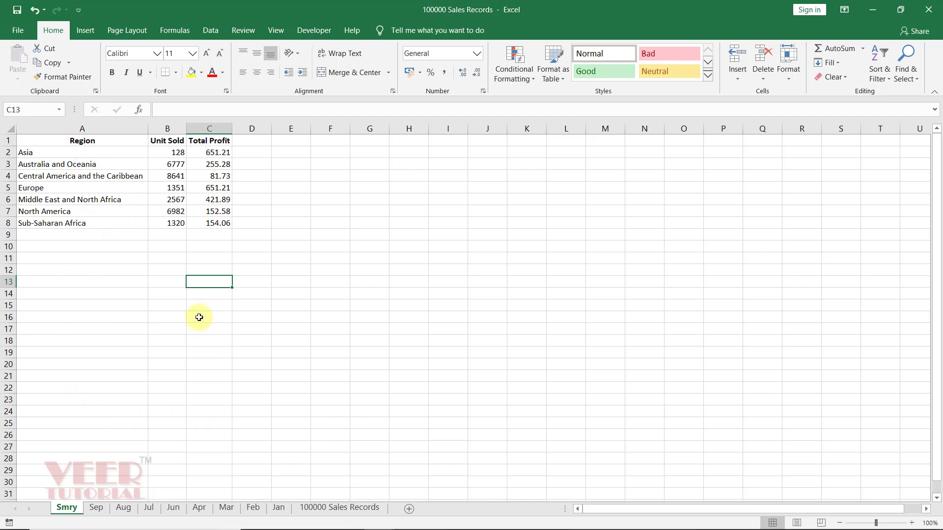
{"action": "left_click", "coordinate": [365, 164]}
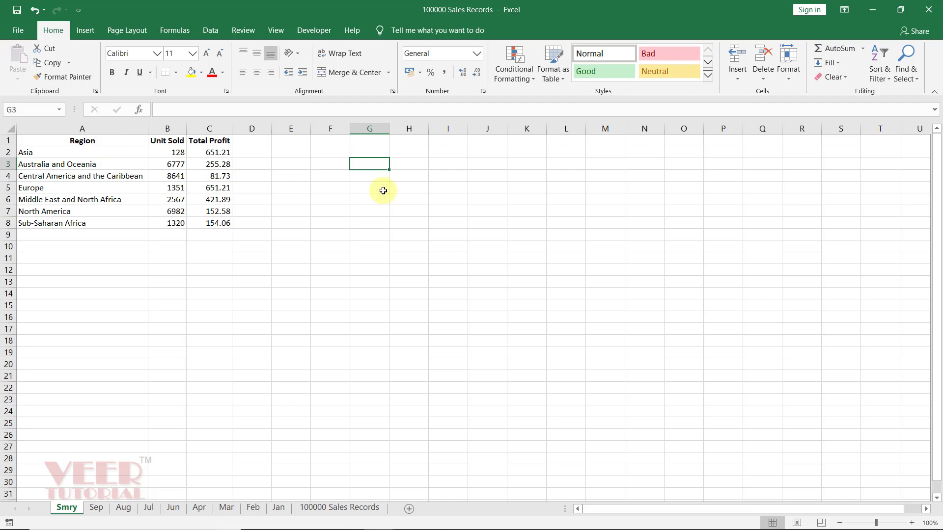
{"action": "left_click", "coordinate": [96, 142]}
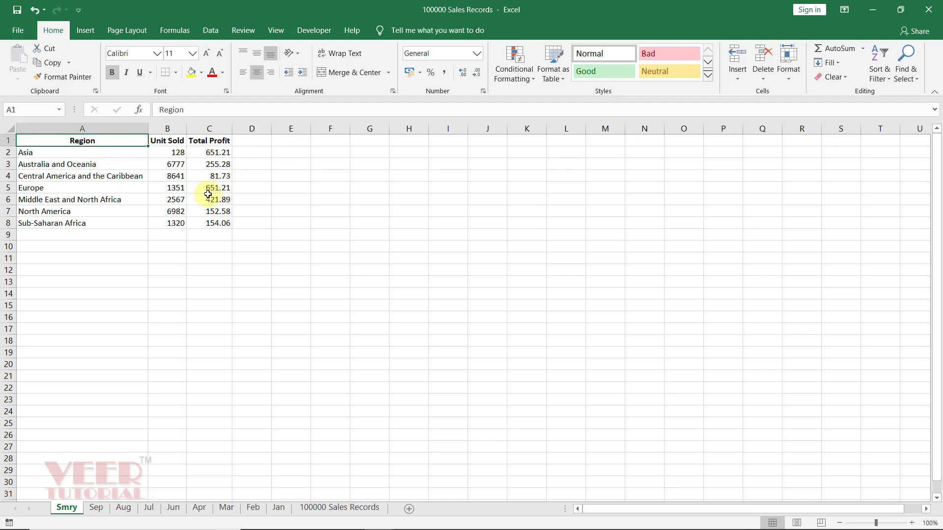
{"action": "key", "text": "ctrl+Down"}
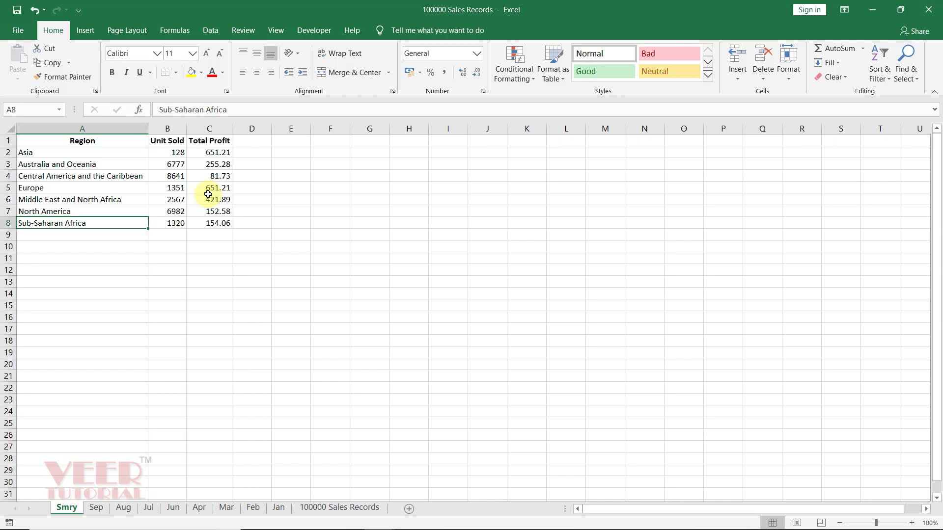
{"action": "key", "text": "Down"}
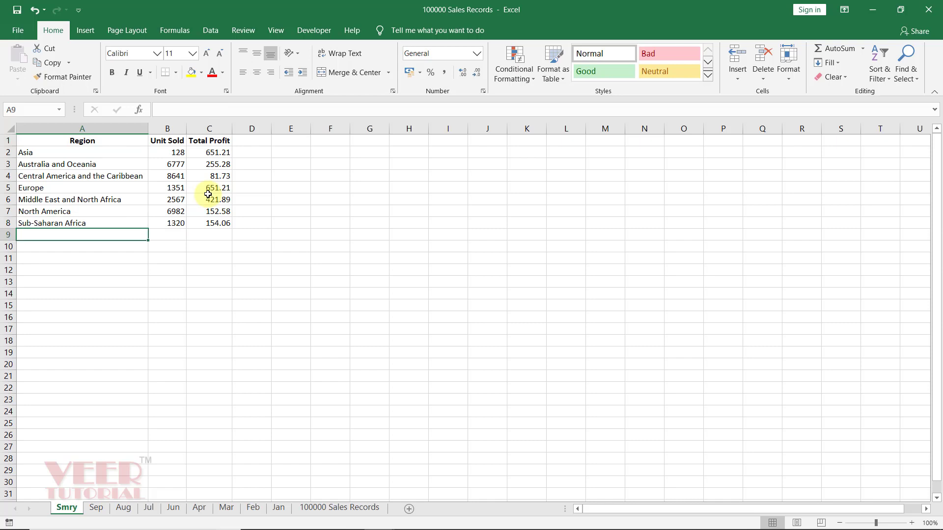
Copy the Sep sheet's region rows A2:C8.
{"action": "left_click", "coordinate": [101, 508]}
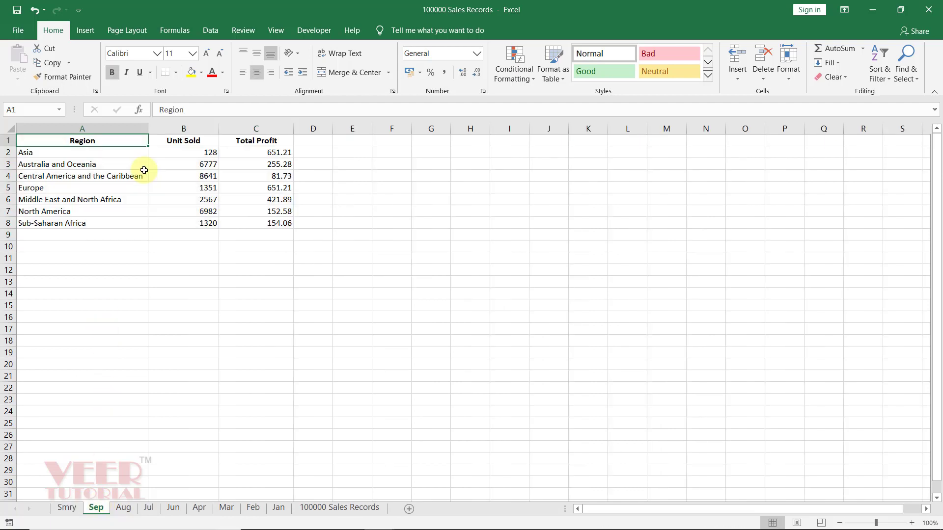
{"action": "key", "text": "Down"}
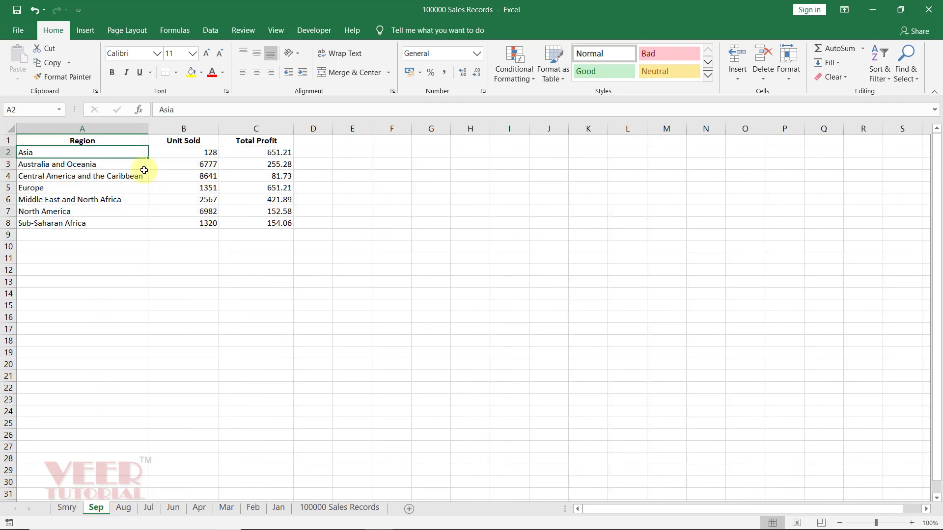
{"action": "key", "text": "ctrl+shift+Down"}
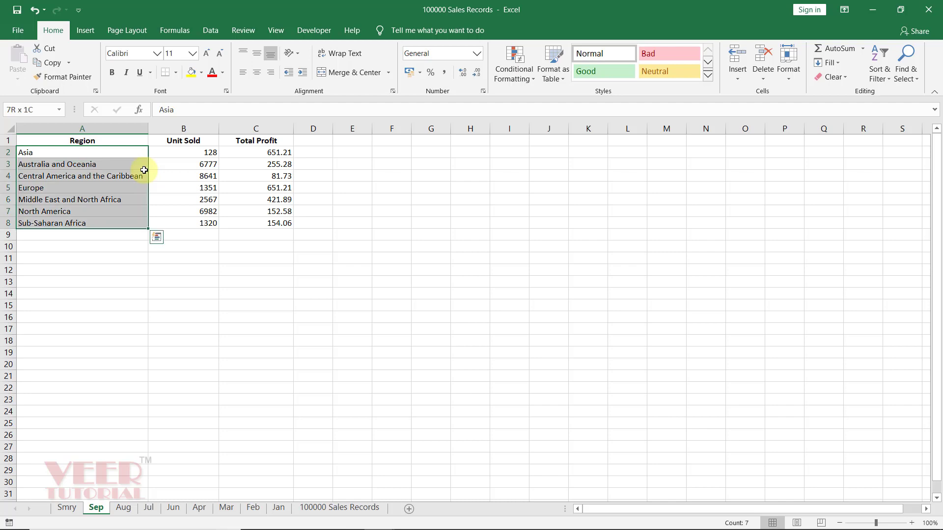
{"action": "key", "text": "ctrl+shift+Right"}
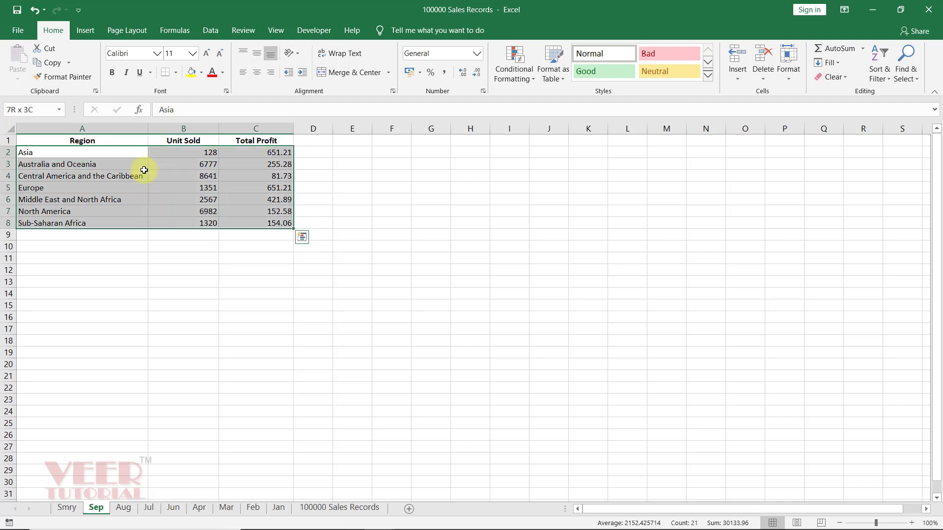
{"action": "key", "text": "ctrl+c"}
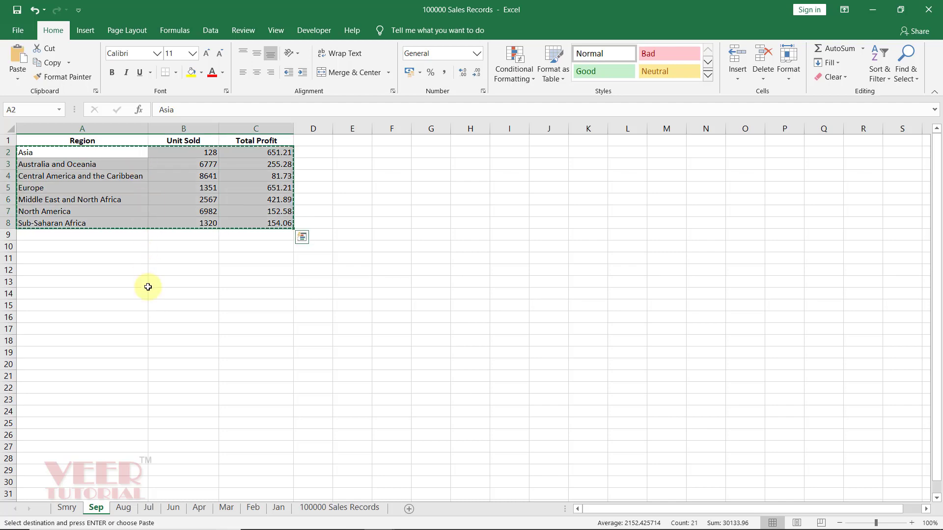
Check the Smry and Aug sheets, ending on cell A2 of Smry.
{"action": "left_click", "coordinate": [69, 509]}
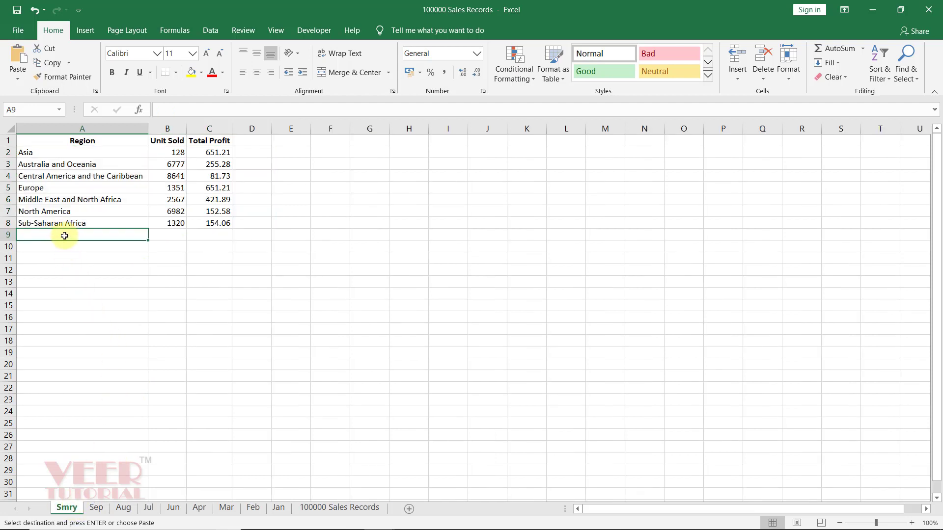
{"action": "left_click", "coordinate": [123, 507]}
{"action": "left_click", "coordinate": [64, 153]}
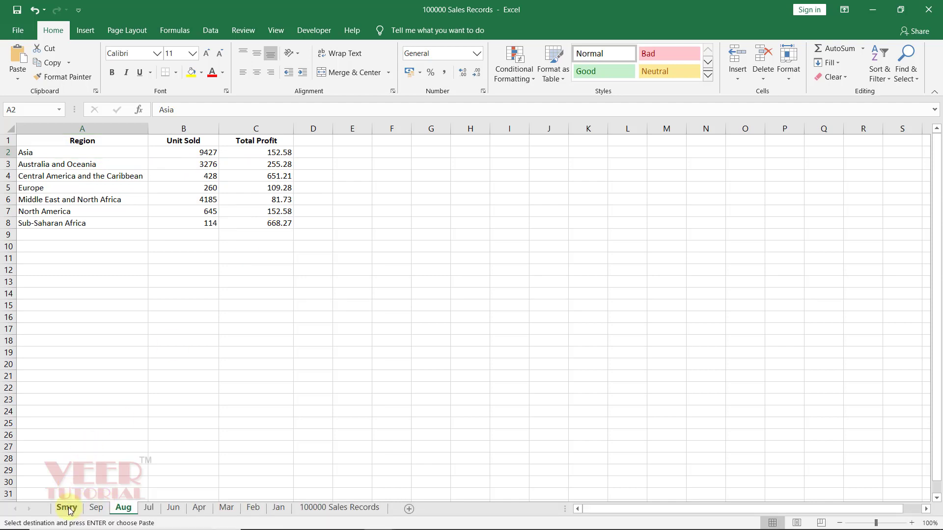
{"action": "left_click", "coordinate": [67, 507]}
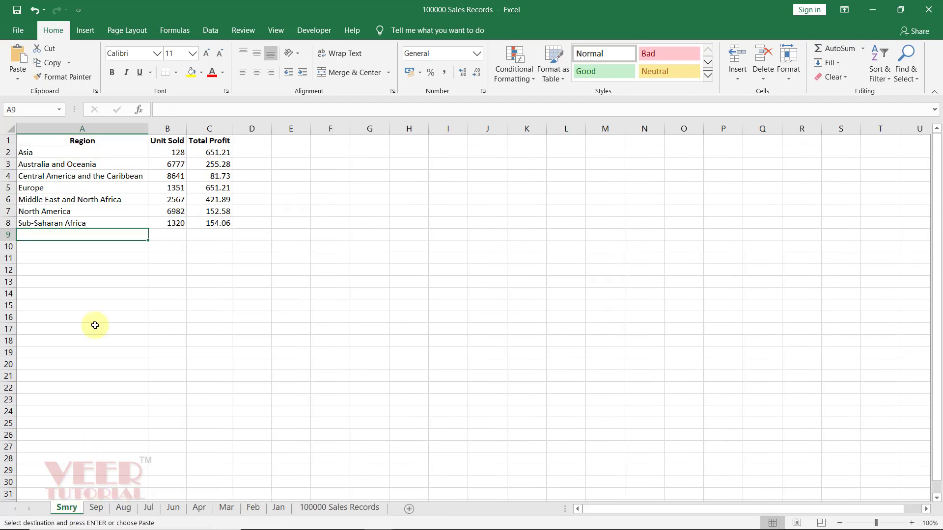
{"action": "left_click", "coordinate": [72, 149]}
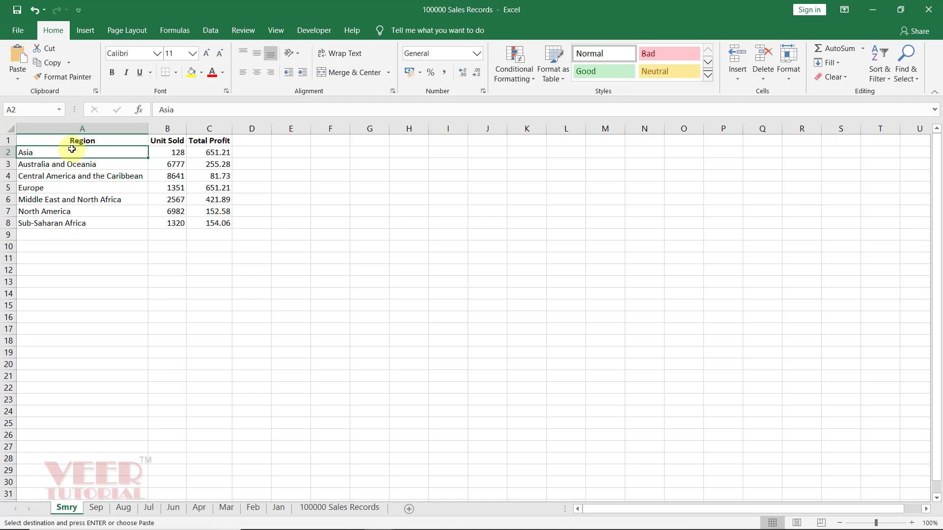
Cancel the pending copy with Esc and open the Visual Basic editor via Alt+F11.
{"action": "left_click", "coordinate": [408, 176]}
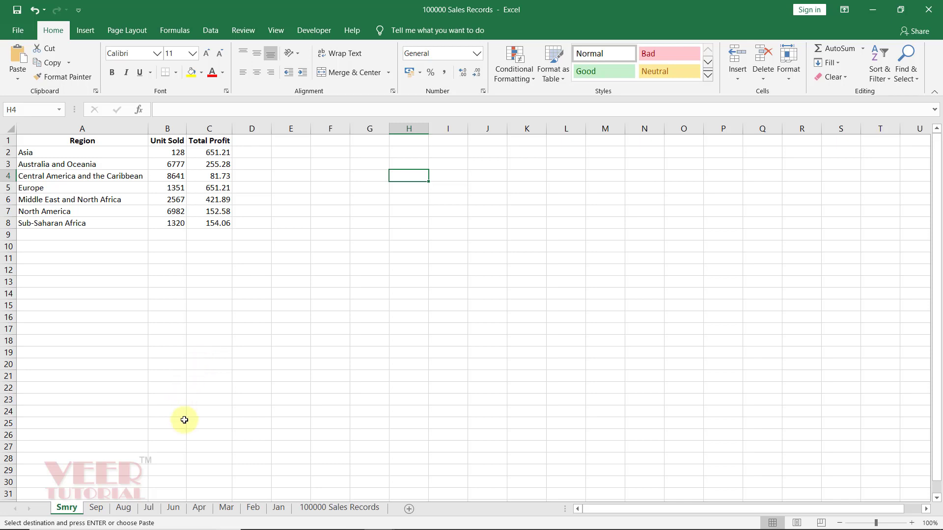
{"action": "key", "text": "Escape"}
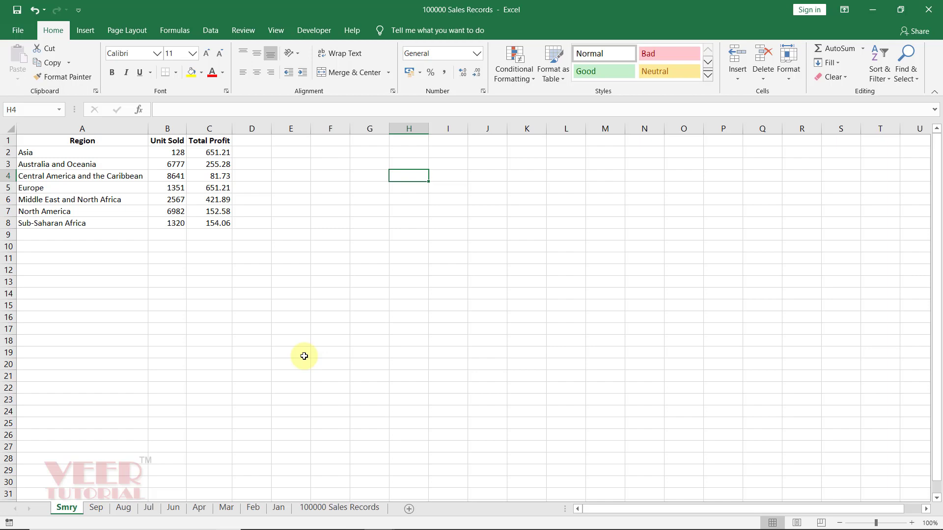
{"action": "key", "text": "alt+F11"}
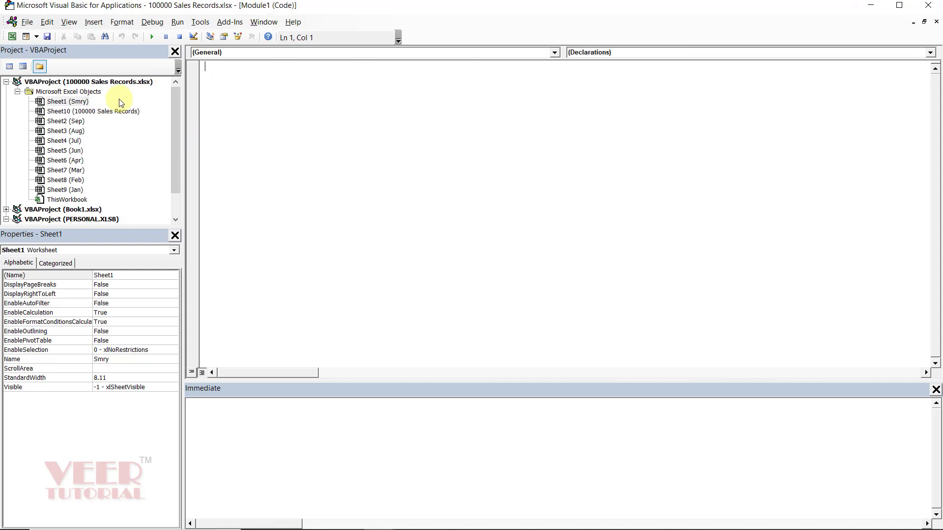
Snap the VBA editor right beside Excel, view PERSONAL.XLSB Module1, and open Record Macro.
{"action": "key", "text": "super+Right"}
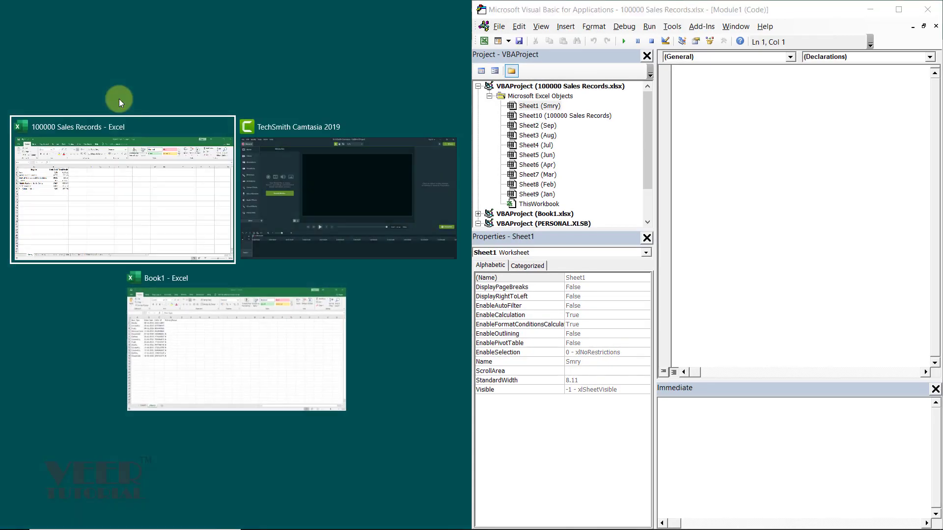
{"action": "left_click", "coordinate": [83, 177]}
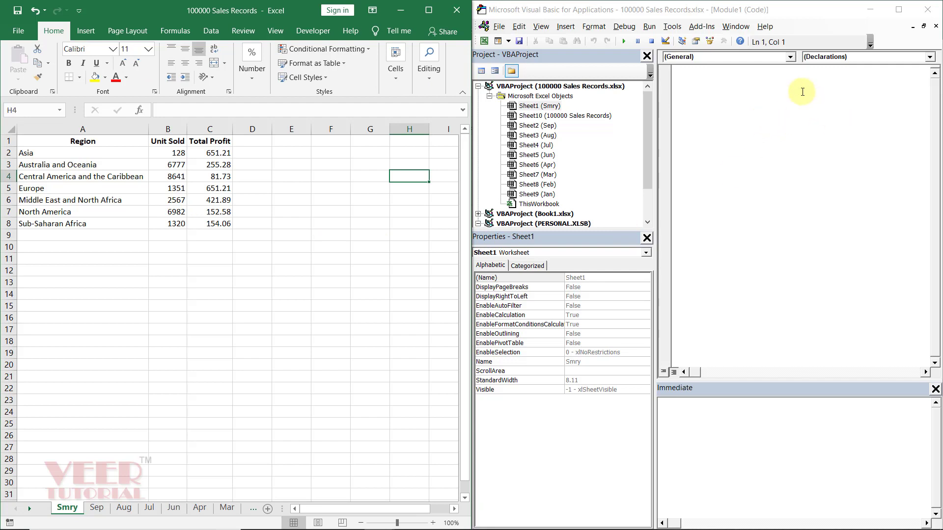
{"action": "left_click", "coordinate": [748, 144]}
{"action": "left_click", "coordinate": [647, 170]}
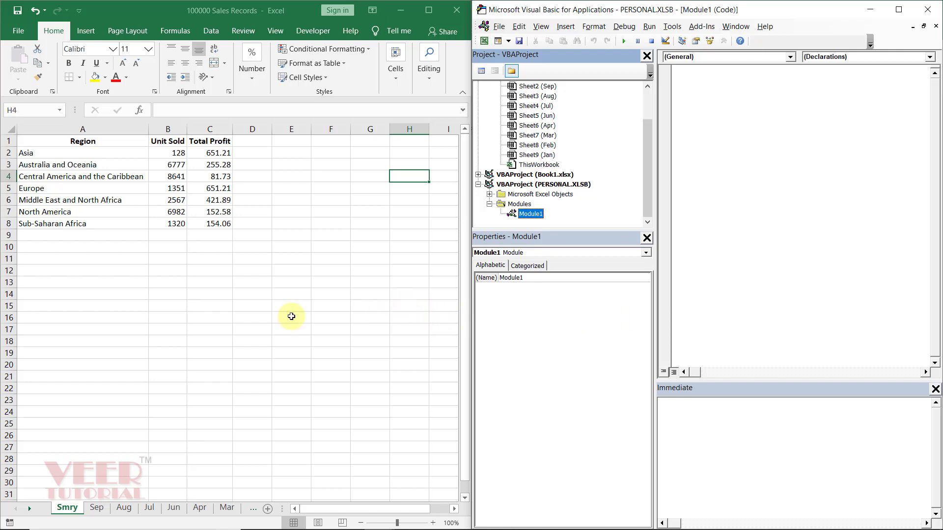
{"action": "left_click", "coordinate": [9, 523]}
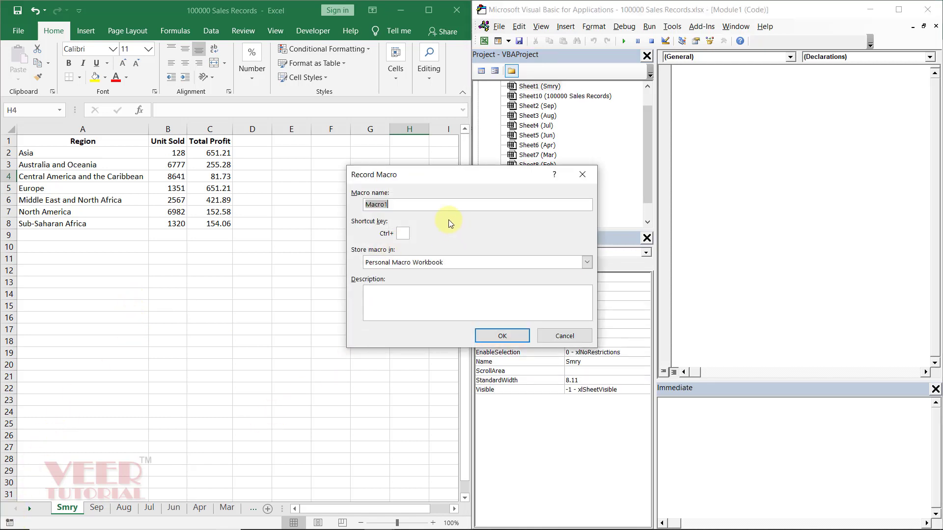
Name the macro AbsoluteRef and start recording it into the Personal Macro Workbook.
{"action": "left_click", "coordinate": [439, 206]}
{"action": "key", "text": "BackSpace"}
{"action": "key", "text": "BackSpace"}
{"action": "key", "text": "BackSpace"}
{"action": "type", "text": "AbsoluteRef"}
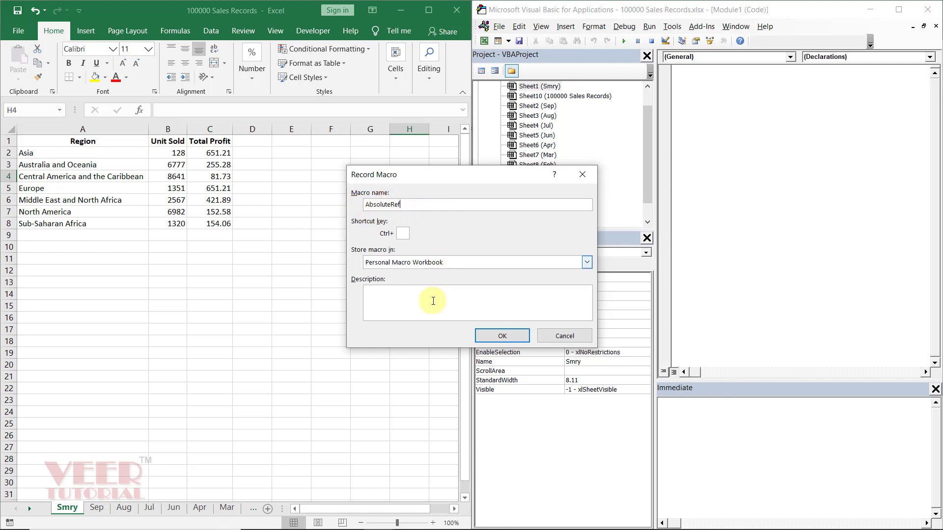
{"action": "left_click", "coordinate": [489, 336]}
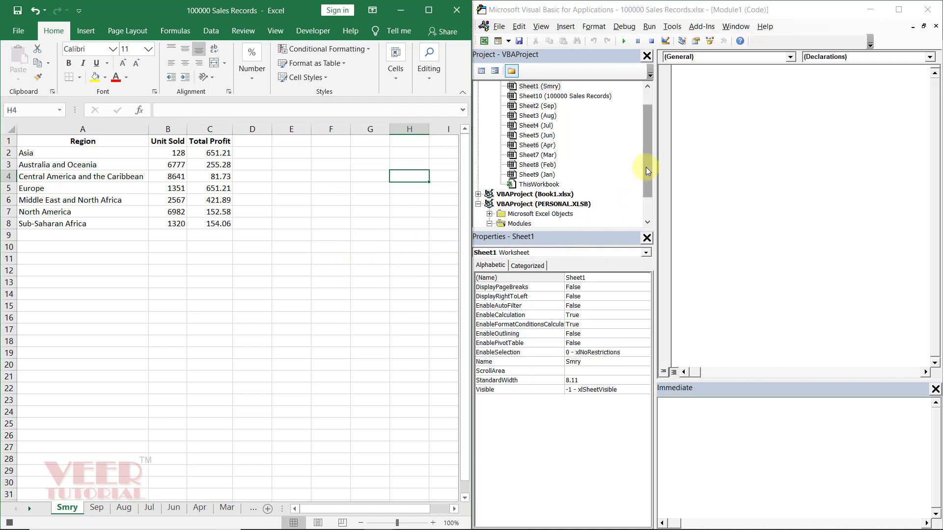
Show the empty AbsoluteRef stub in Module2, then switch back to Excel's Developer tab.
{"action": "scroll", "coordinate": [646, 172], "scroll_direction": "down", "scroll_amount": 1}
{"action": "double_click", "coordinate": [536, 215]}
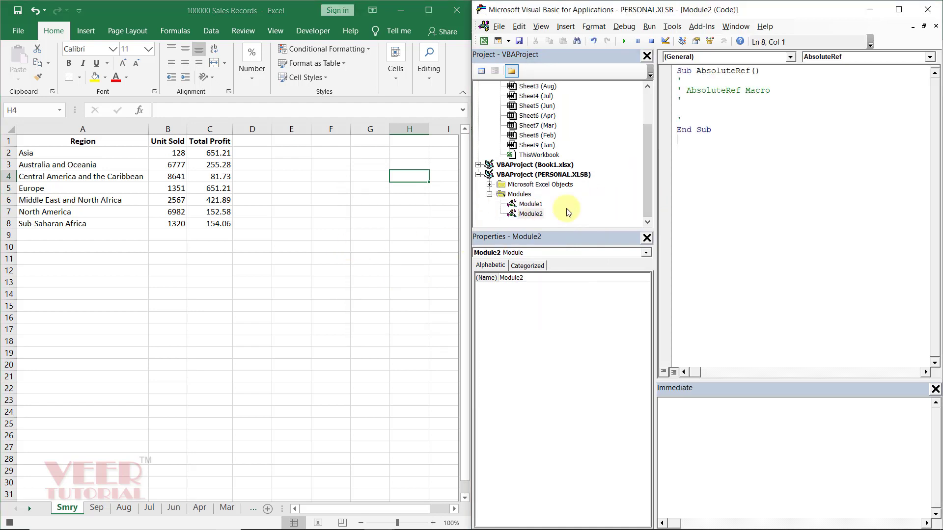
{"action": "left_click", "coordinate": [736, 145]}
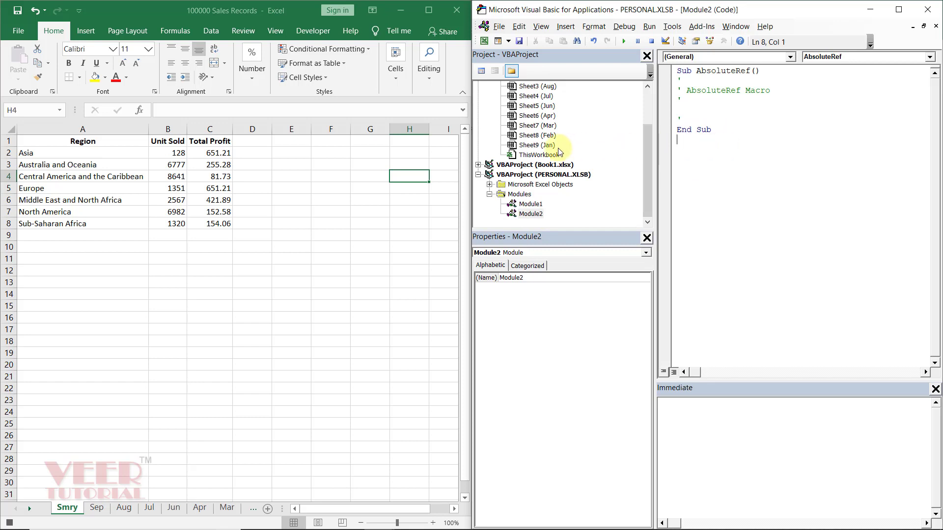
{"action": "left_click", "coordinate": [311, 31]}
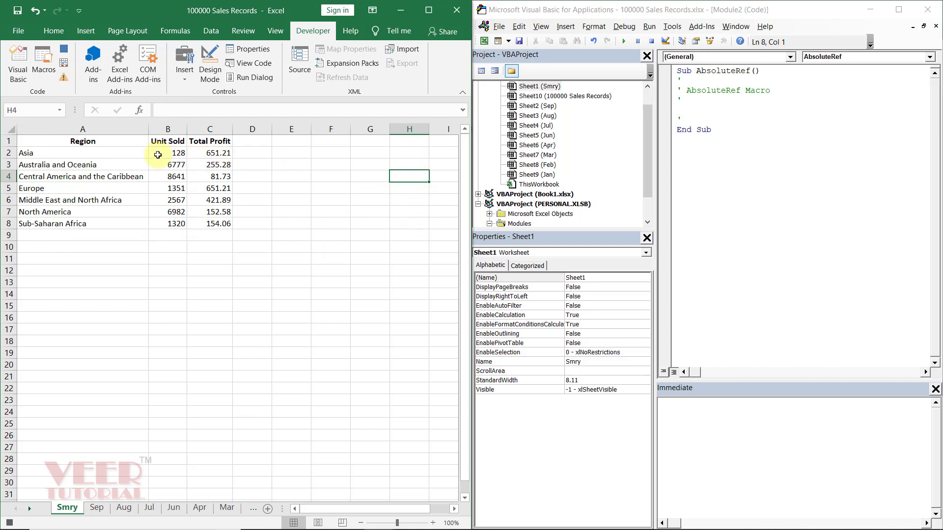
Record moving to Smry A9 and pasting Sep's region rows A2:C8 there.
{"action": "left_click", "coordinate": [78, 150]}
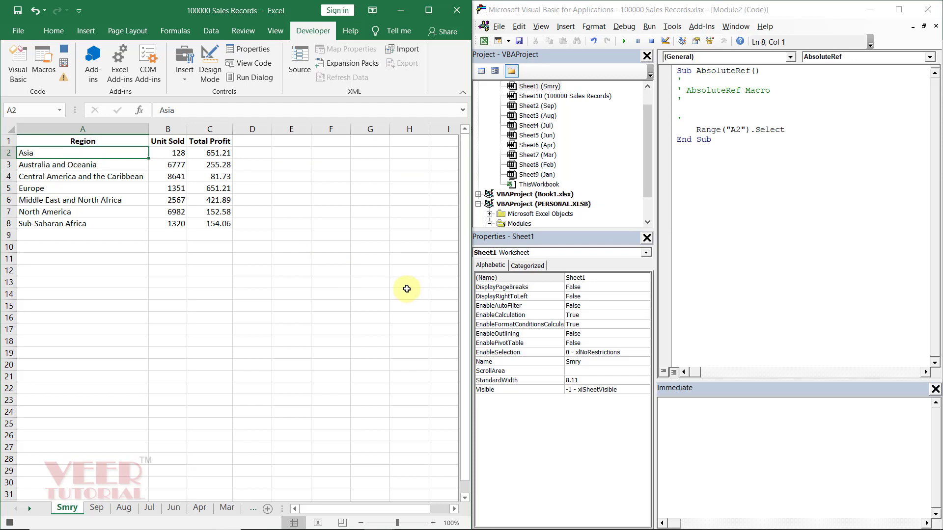
{"action": "key", "text": "ctrl+Down"}
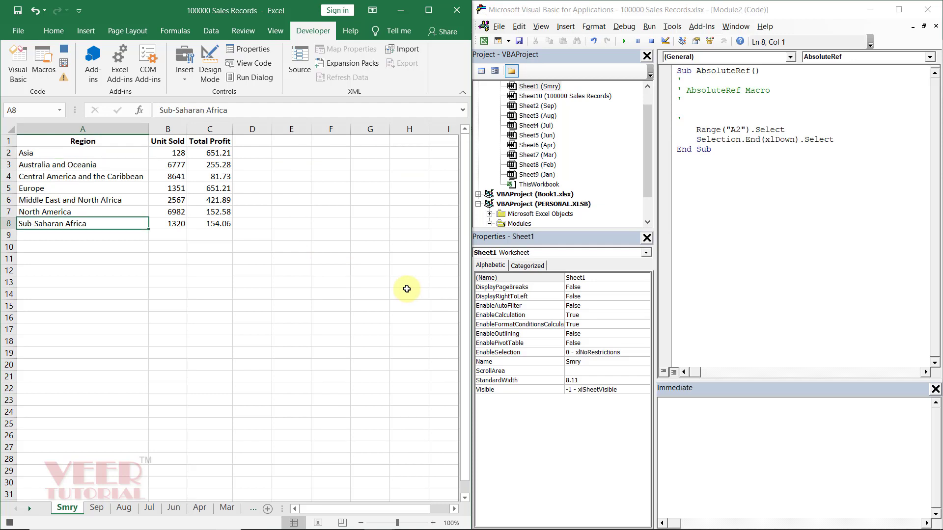
{"action": "key", "text": "Down"}
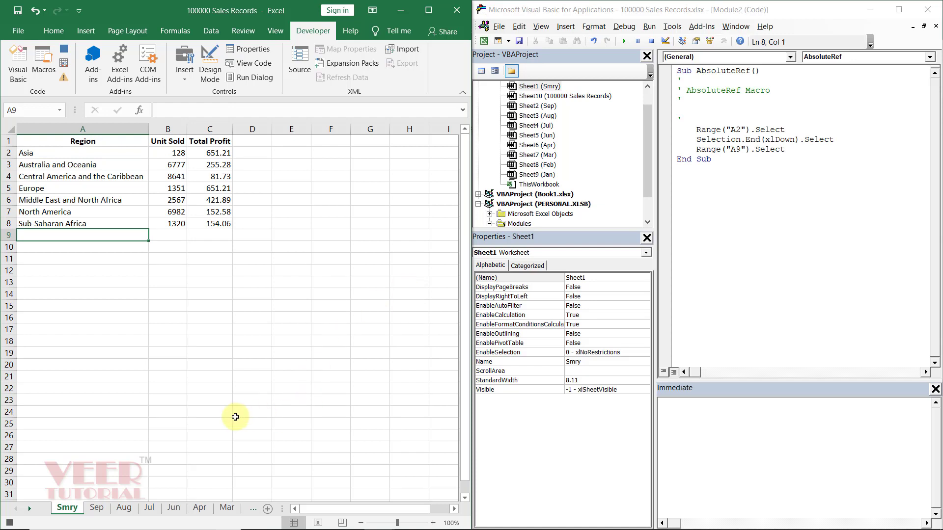
{"action": "left_click", "coordinate": [97, 508]}
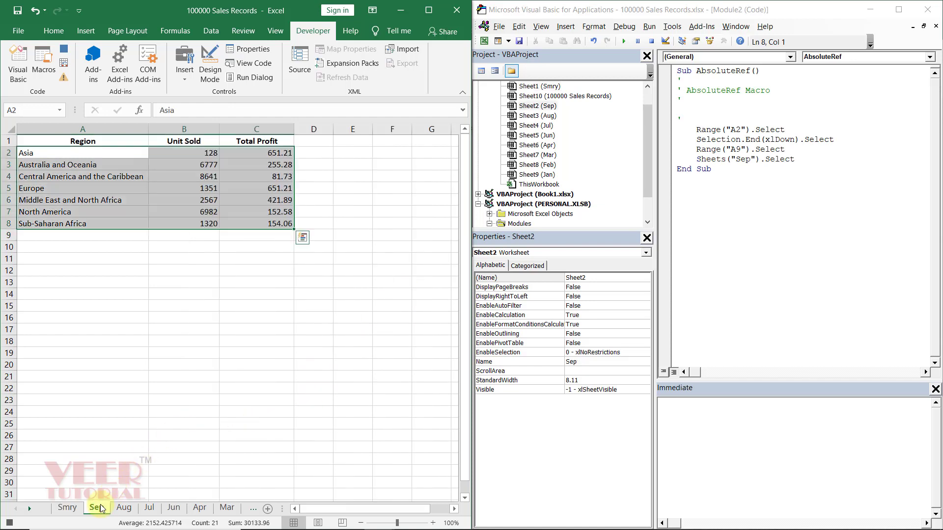
{"action": "left_click", "coordinate": [87, 152]}
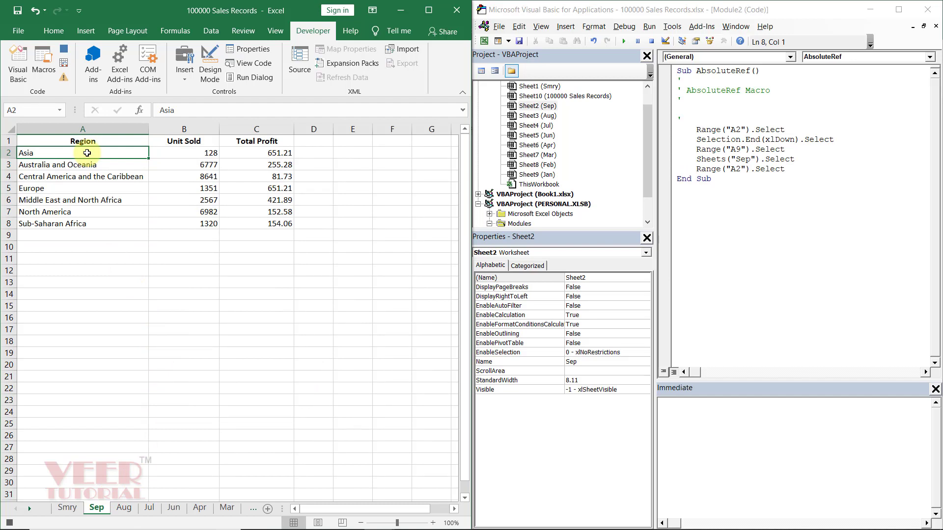
{"action": "key", "text": "ctrl+shift+Down"}
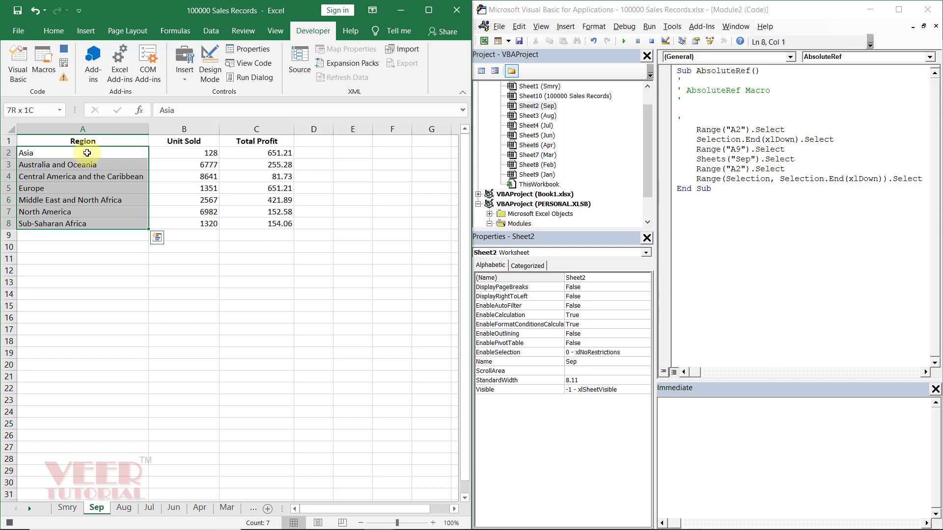
{"action": "key", "text": "ctrl+shift+Right"}
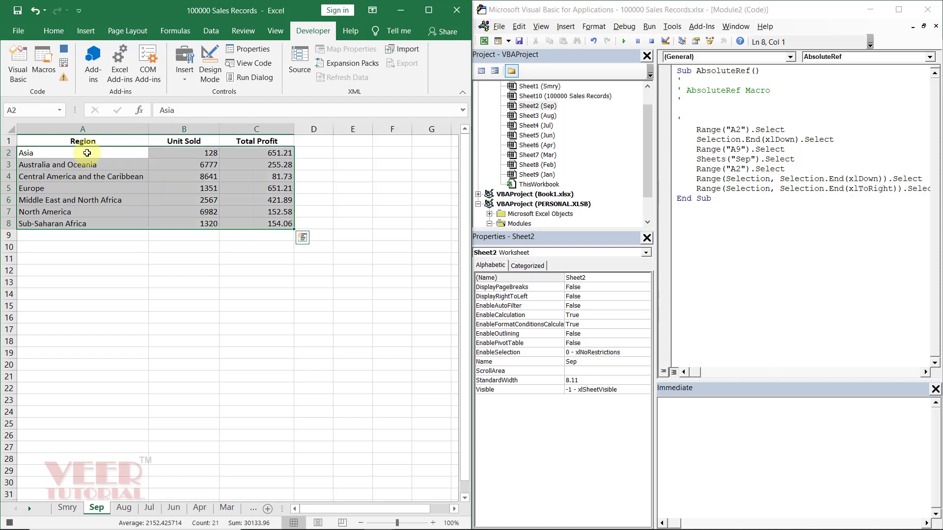
{"action": "key", "text": "ctrl+c"}
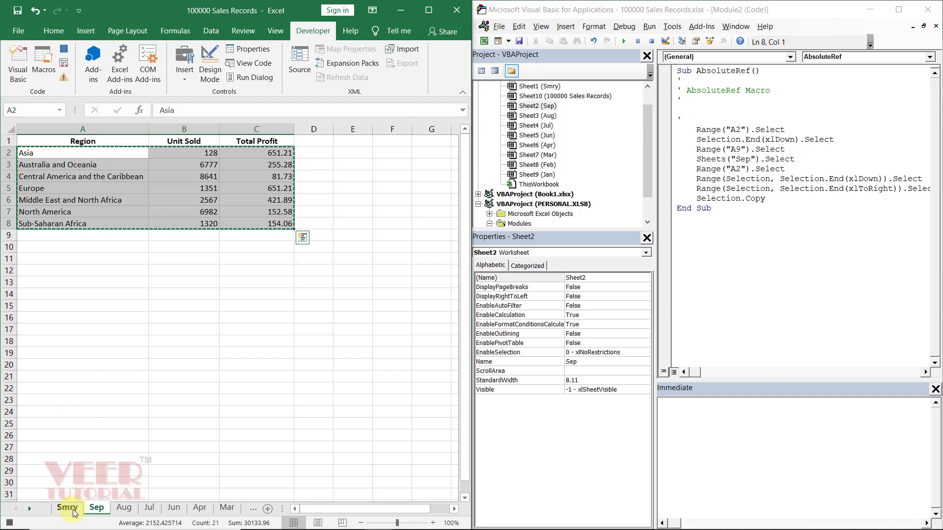
{"action": "left_click", "coordinate": [72, 509]}
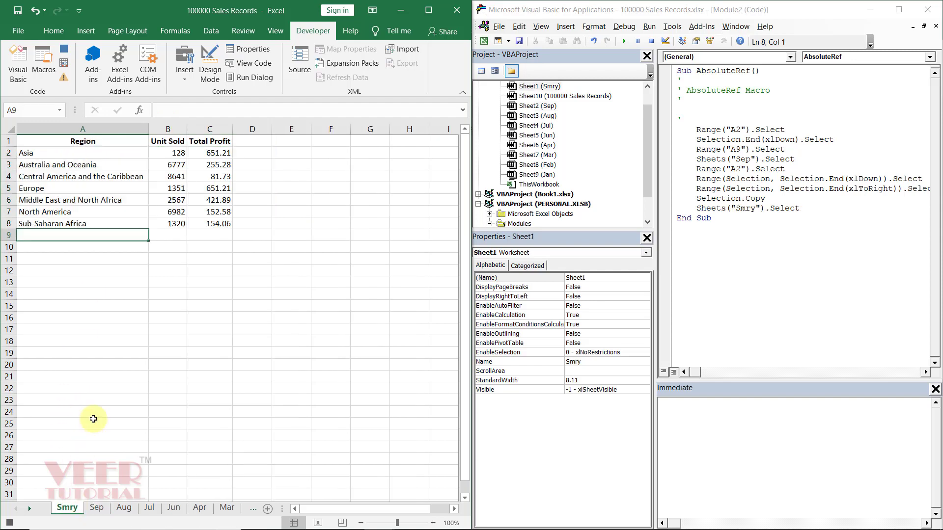
{"action": "key", "text": "ctrl+v"}
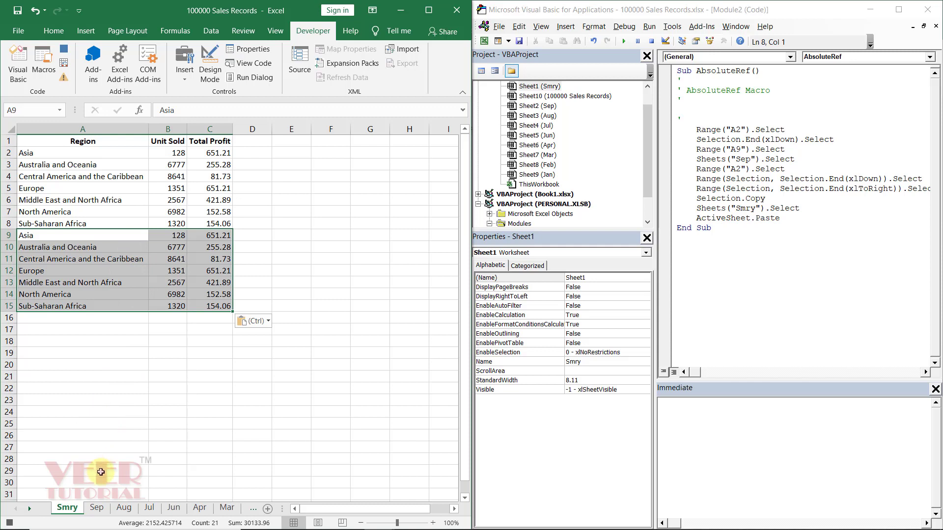
Stop recording and select the original Smry table A1:C8.
{"action": "left_click", "coordinate": [9, 522]}
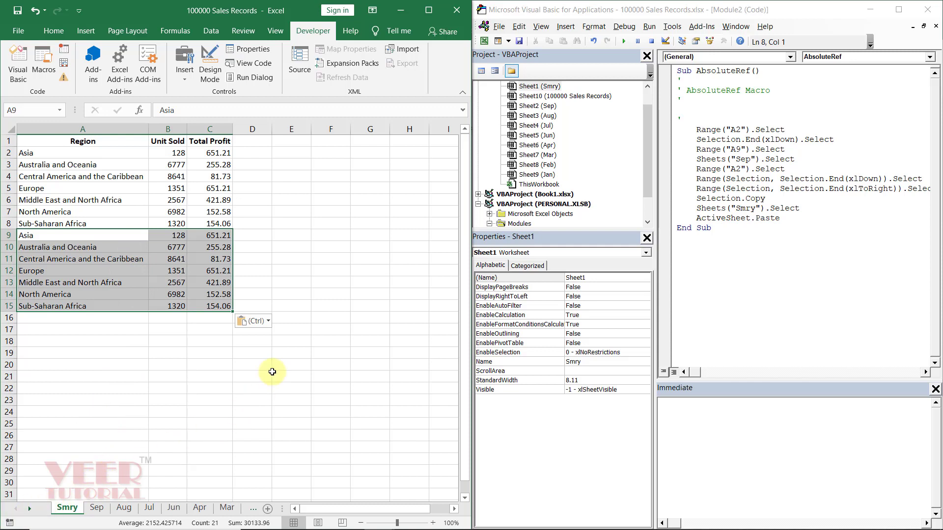
{"action": "left_click", "coordinate": [207, 392]}
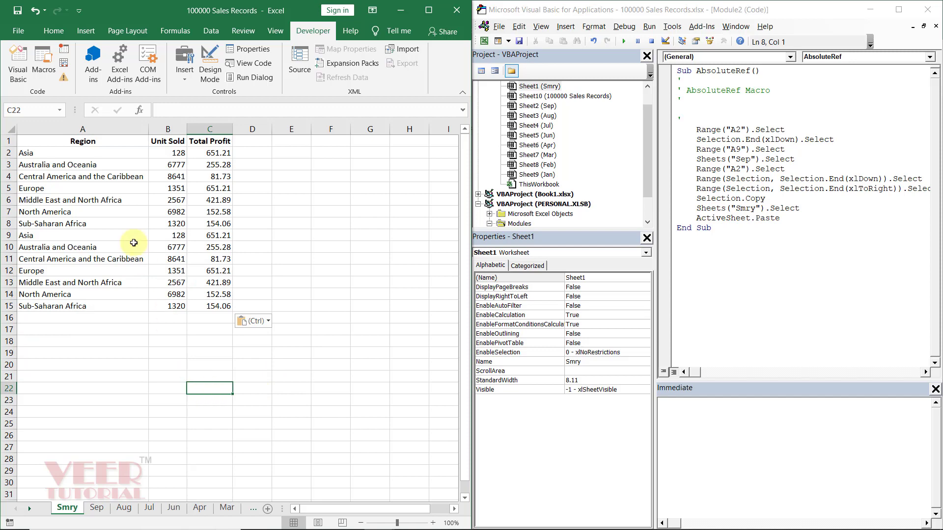
{"action": "left_click_drag", "start_coordinate": [79, 141], "coordinate": [216, 224]}
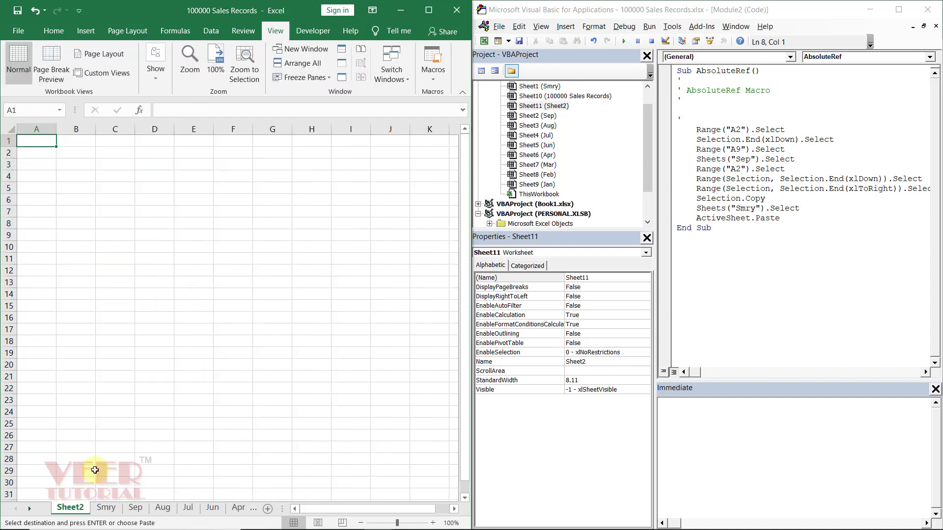
Paste the table into a new Sheet2 and AutoFit column A to the region names.
{"action": "key", "text": "ctrl+v"}
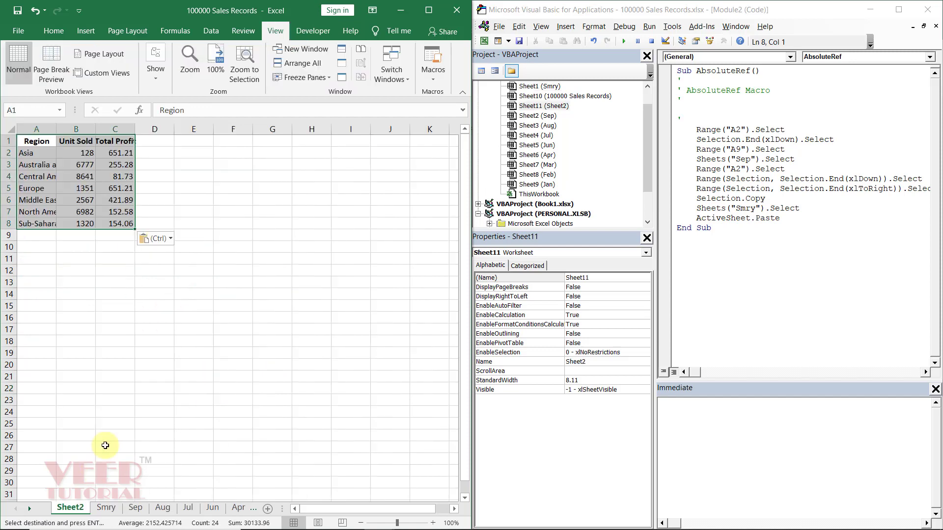
{"action": "key", "text": "alt+h"}
{"action": "key", "text": "o"}
{"action": "key", "text": "i"}
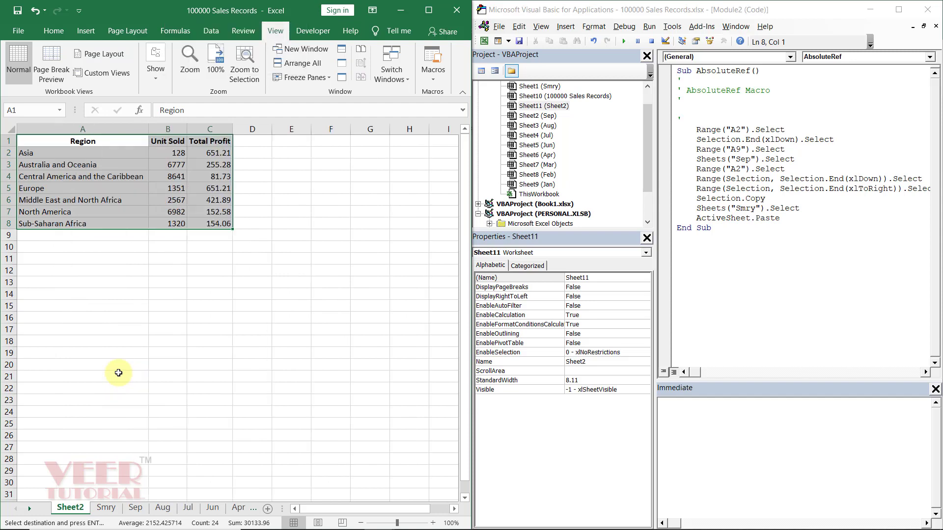
{"action": "left_click", "coordinate": [122, 364]}
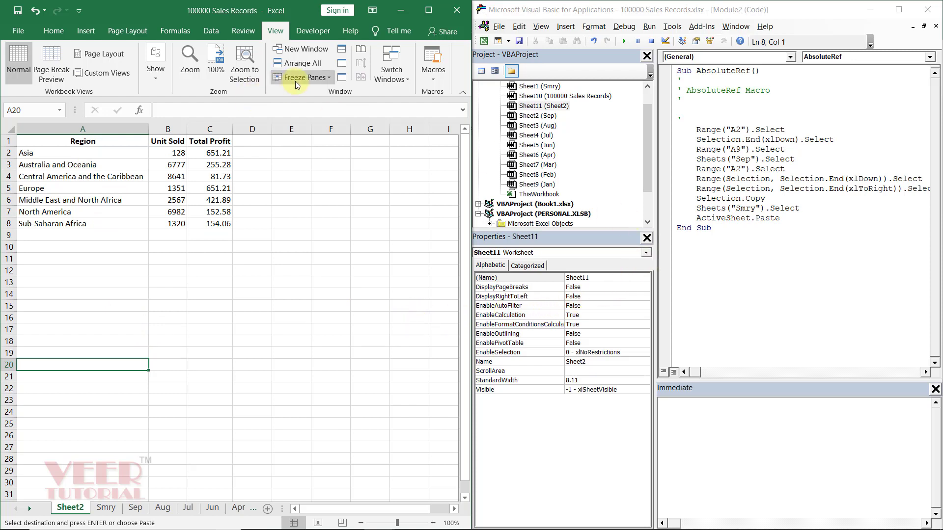
Record RelativeRef into the Personal Macro Workbook with Use Relative References on, starting at A2.
{"action": "left_click", "coordinate": [40, 523]}
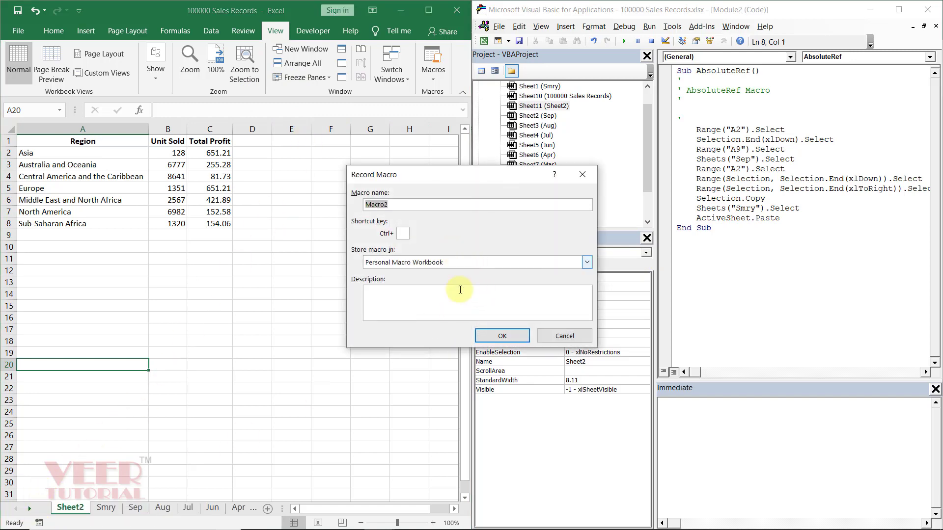
{"action": "type", "text": "RelativeRef"}
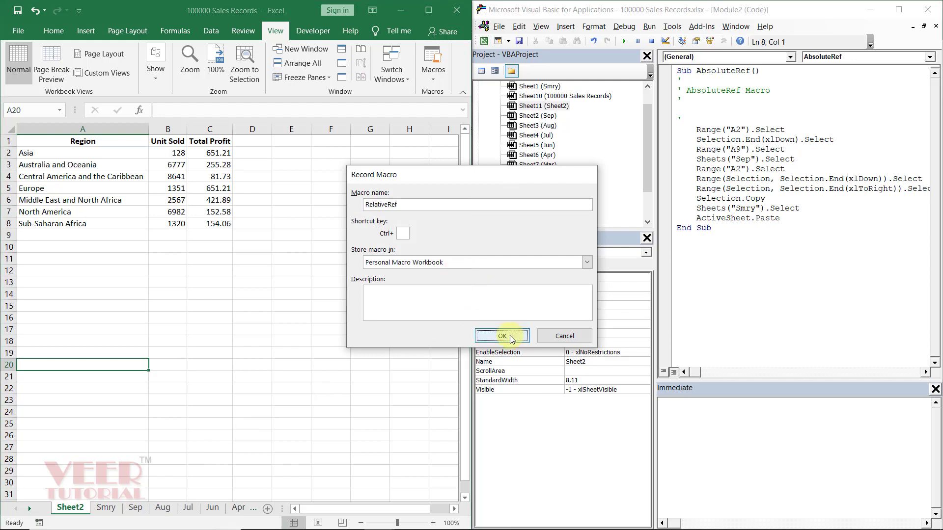
{"action": "left_click", "coordinate": [502, 336]}
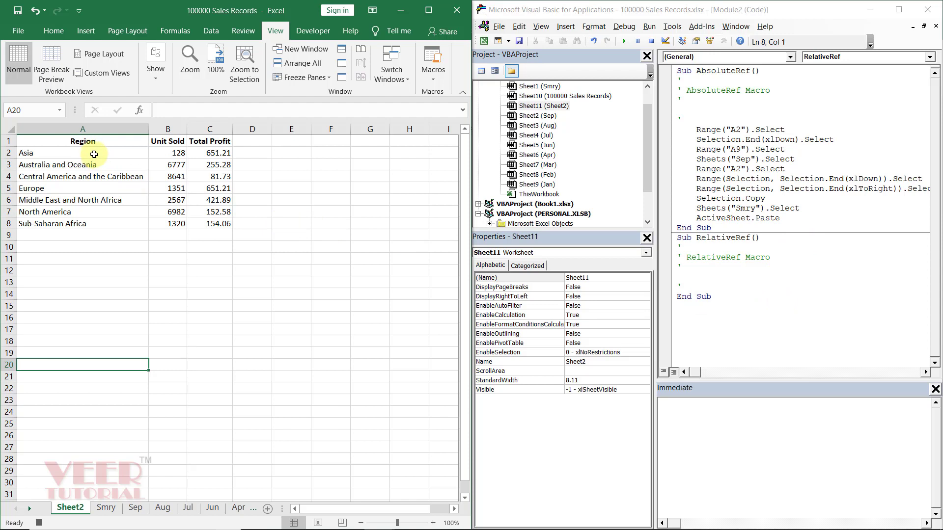
{"action": "left_click", "coordinate": [311, 31]}
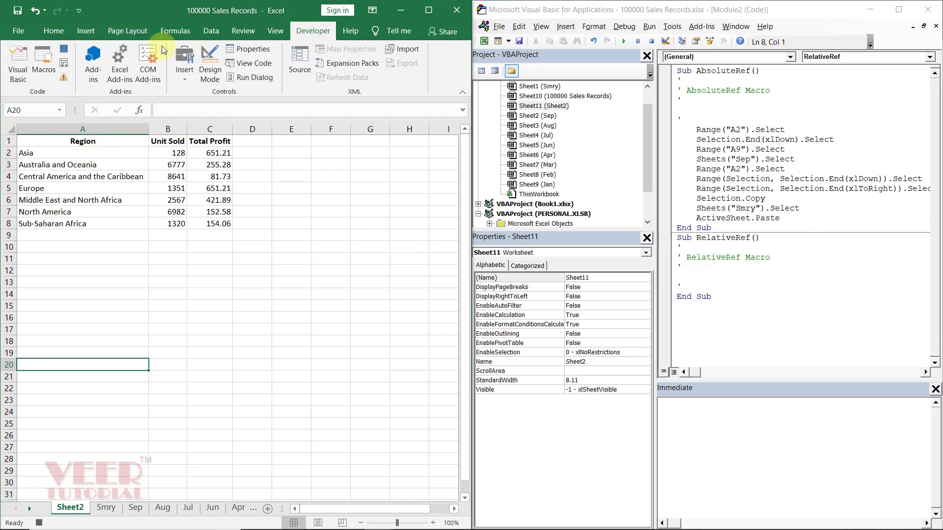
{"action": "left_click", "coordinate": [68, 58]}
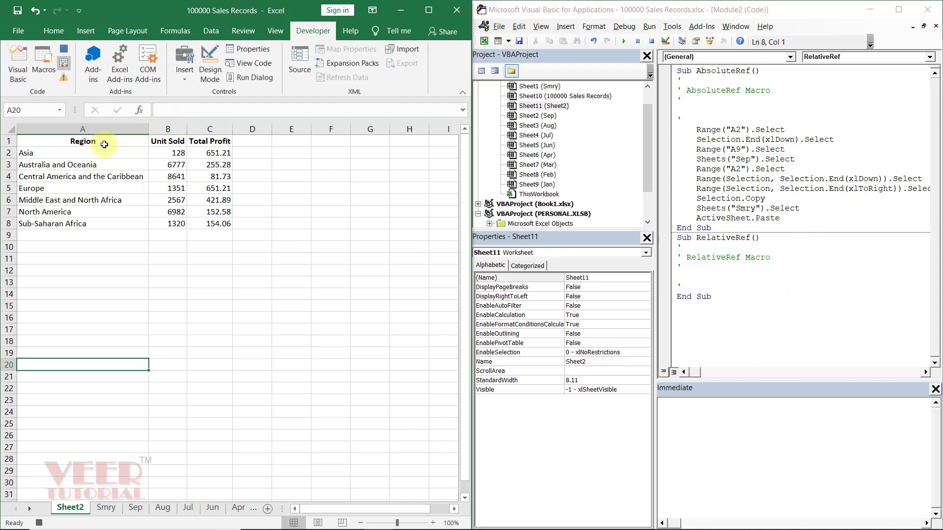
{"action": "left_click", "coordinate": [81, 153]}
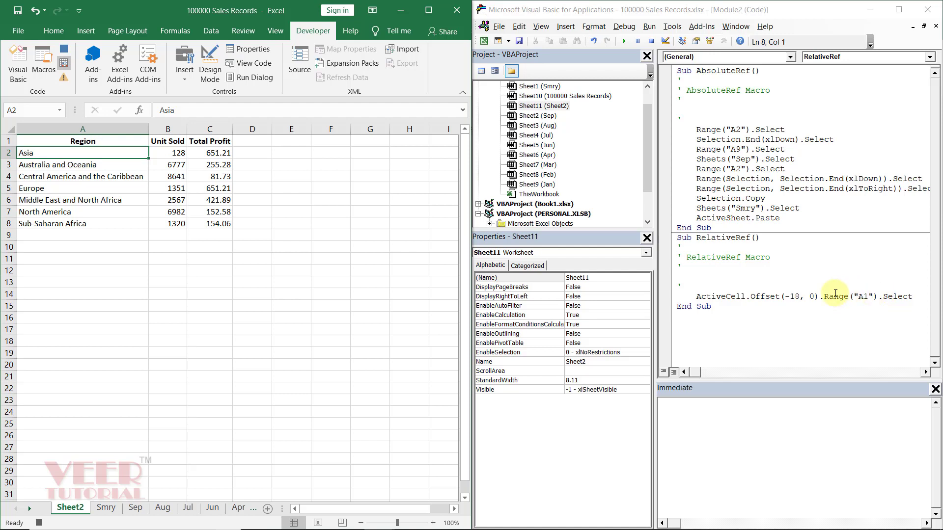
Record moving to A9 on Sheet2 and pasting Sep's region rows A2:C8 there.
{"action": "key", "text": "ctrl+Down"}
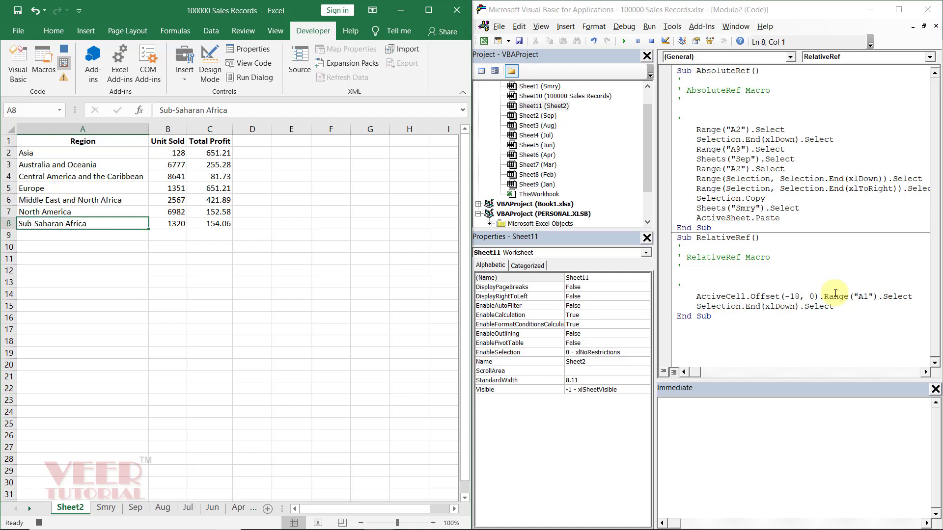
{"action": "key", "text": "Down"}
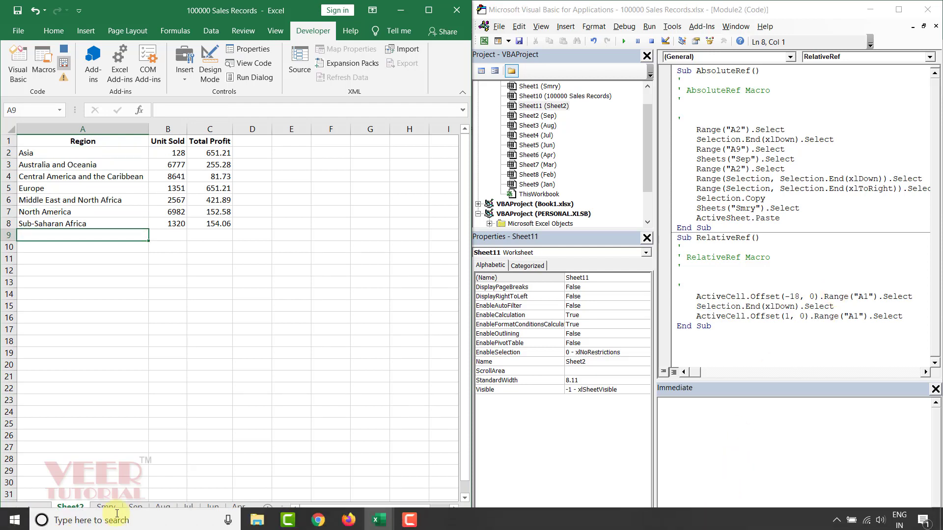
{"action": "left_click", "coordinate": [135, 507]}
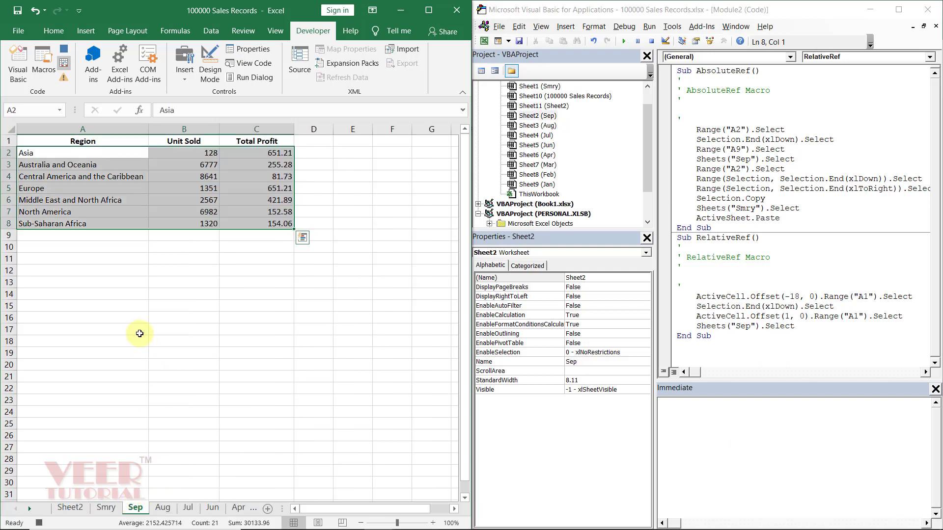
{"action": "left_click", "coordinate": [88, 150]}
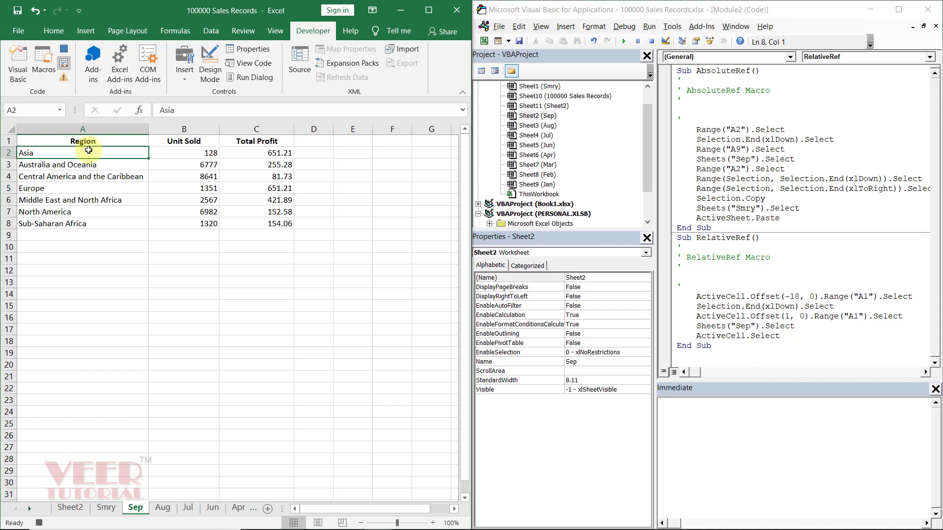
{"action": "key", "text": "ctrl+shift+Down"}
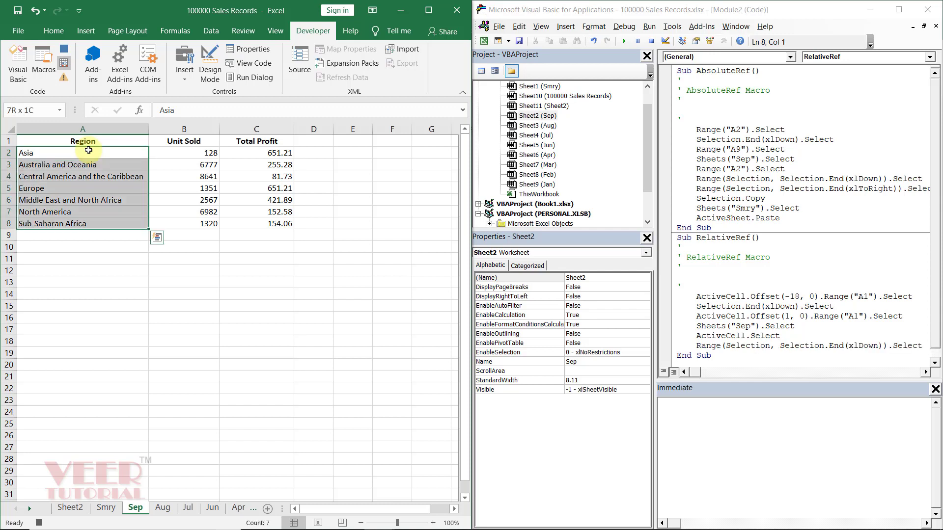
{"action": "key", "text": "ctrl+shift+Right"}
{"action": "key", "text": "ctrl+c"}
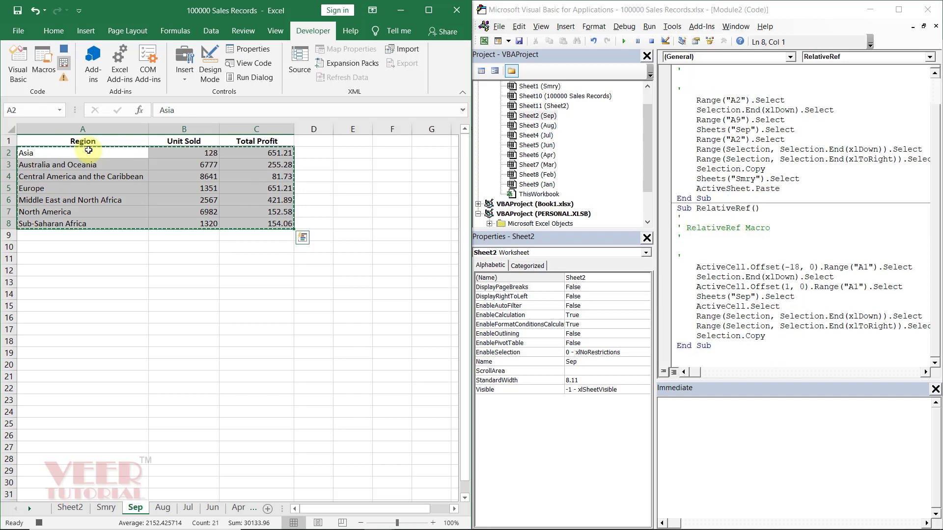
{"action": "left_click", "coordinate": [70, 508]}
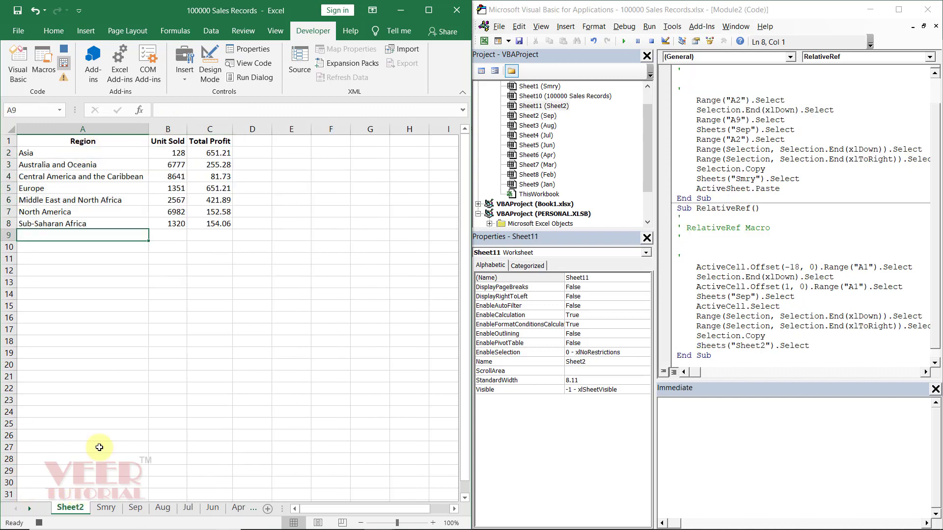
{"action": "key", "text": "ctrl+v"}
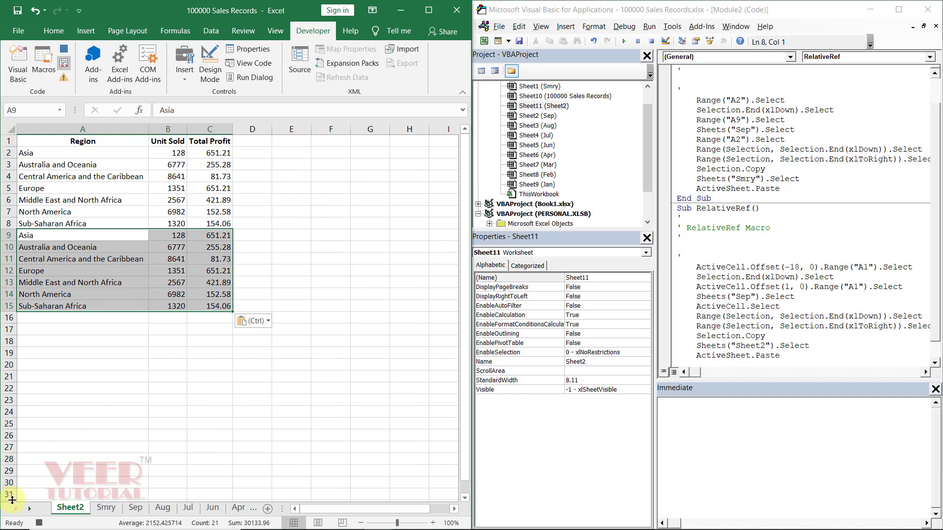
Stop recording and delete the pasted data in rows 11 to 15.
{"action": "left_click", "coordinate": [39, 523]}
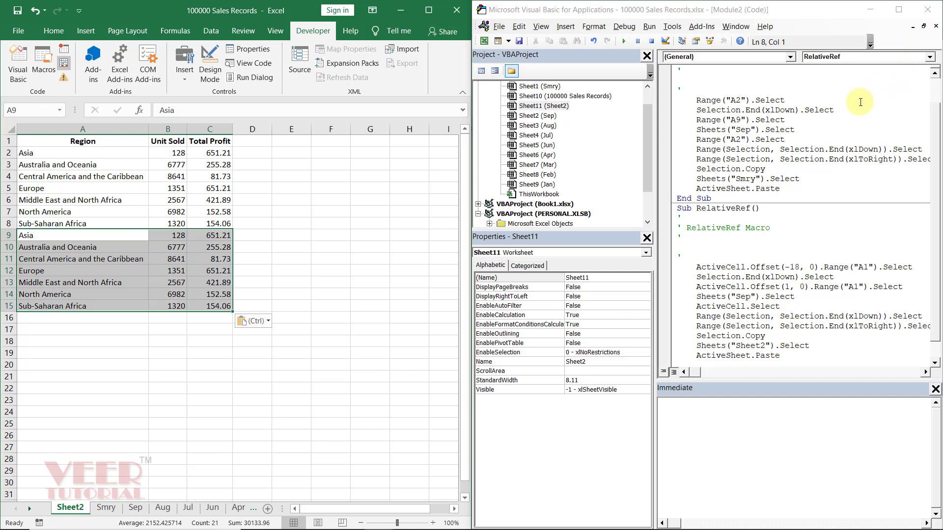
{"action": "left_click", "coordinate": [144, 372]}
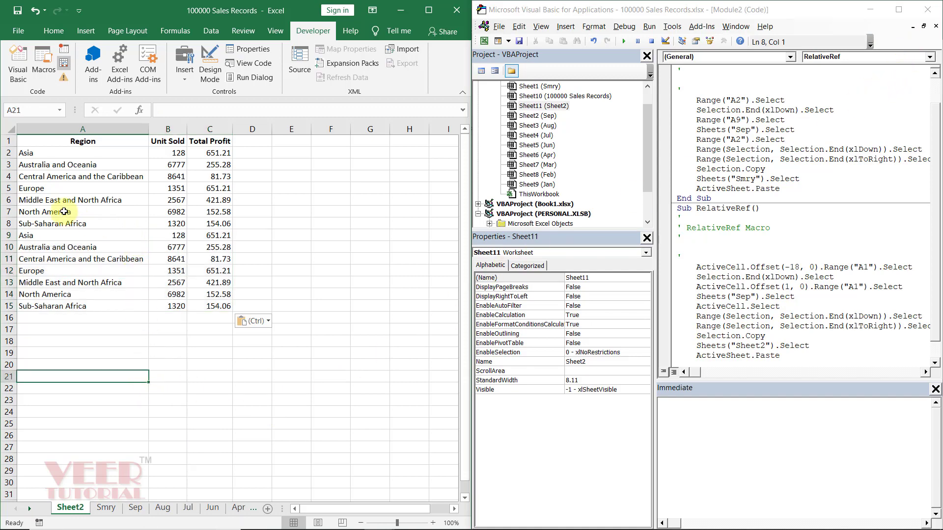
{"action": "left_click_drag", "start_coordinate": [31, 260], "coordinate": [217, 308]}
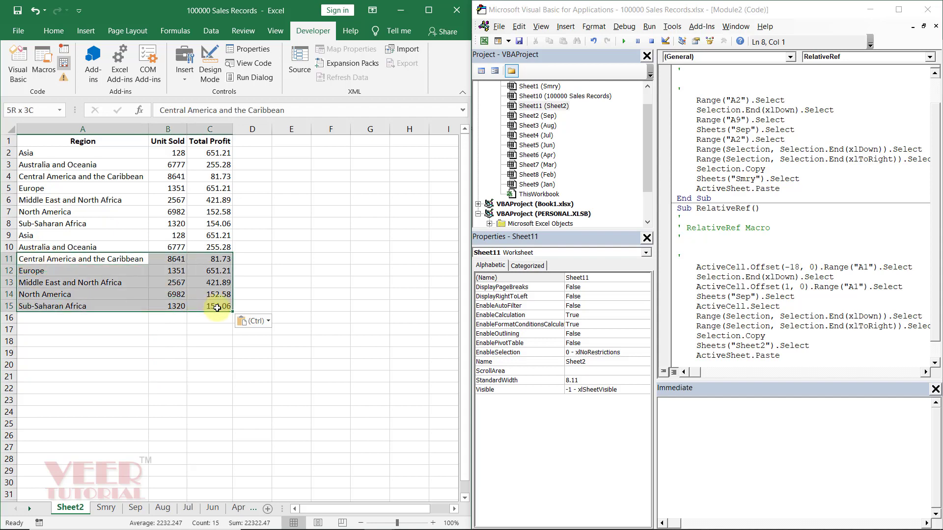
{"action": "key", "text": "Delete"}
Run the AbsoluteRef macro from the VBA editor.
{"action": "left_click", "coordinate": [123, 363]}
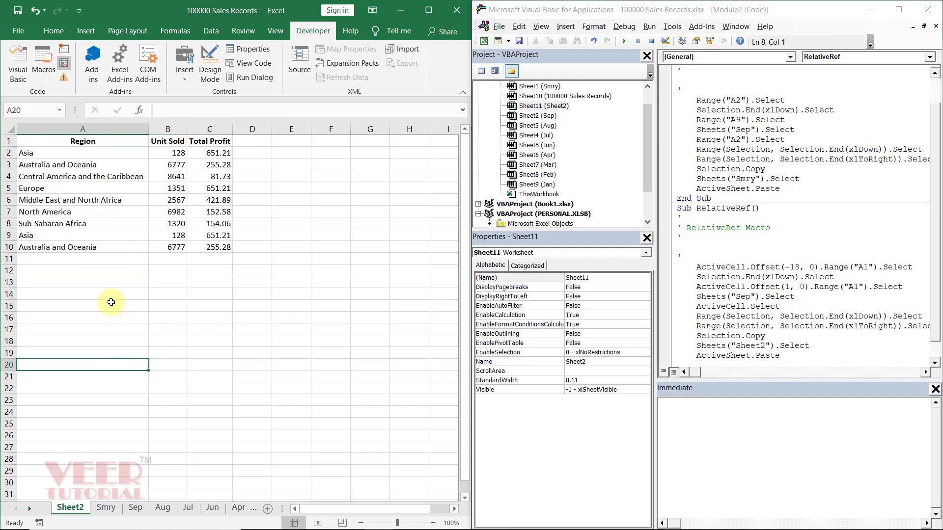
{"action": "left_click", "coordinate": [92, 259]}
{"action": "left_click", "coordinate": [715, 149]}
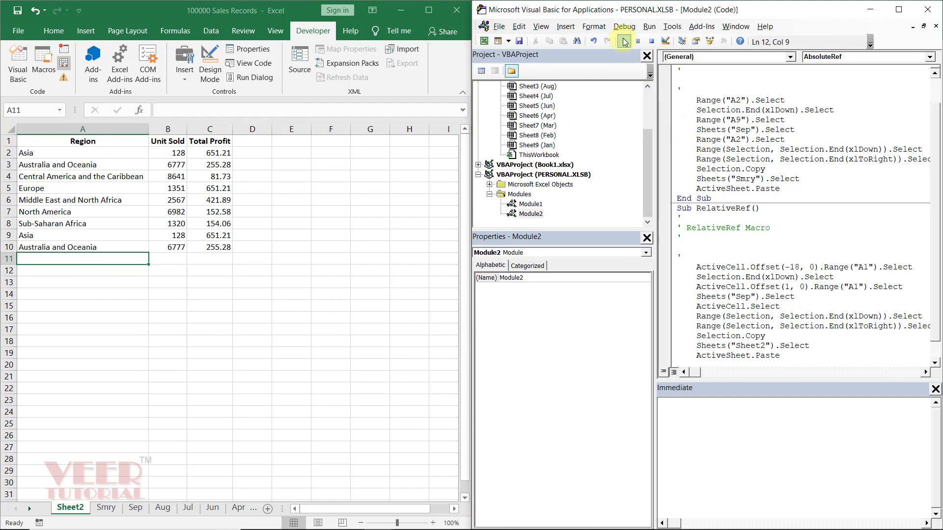
{"action": "left_click", "coordinate": [624, 41]}
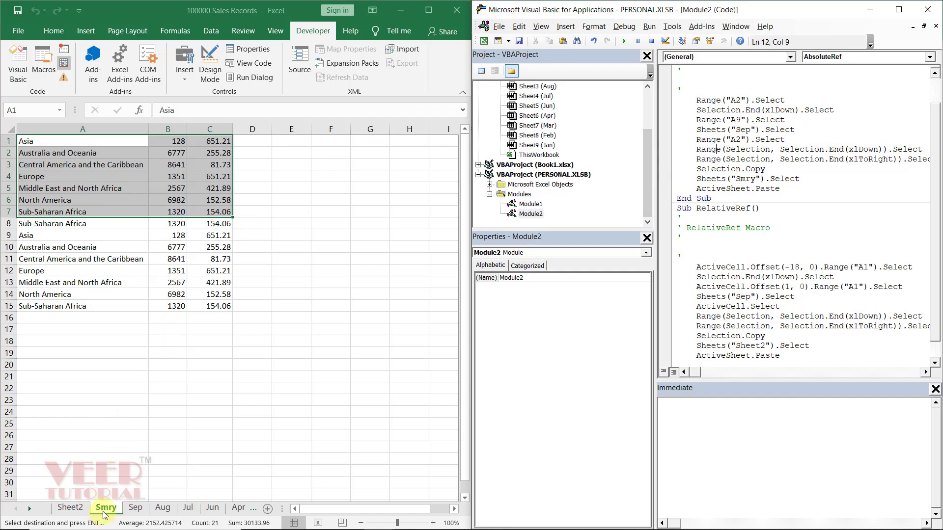
Compare RelativeRef code lines against the Smry and Sheet2 data, ending on Sheet2.
{"action": "left_click", "coordinate": [73, 510]}
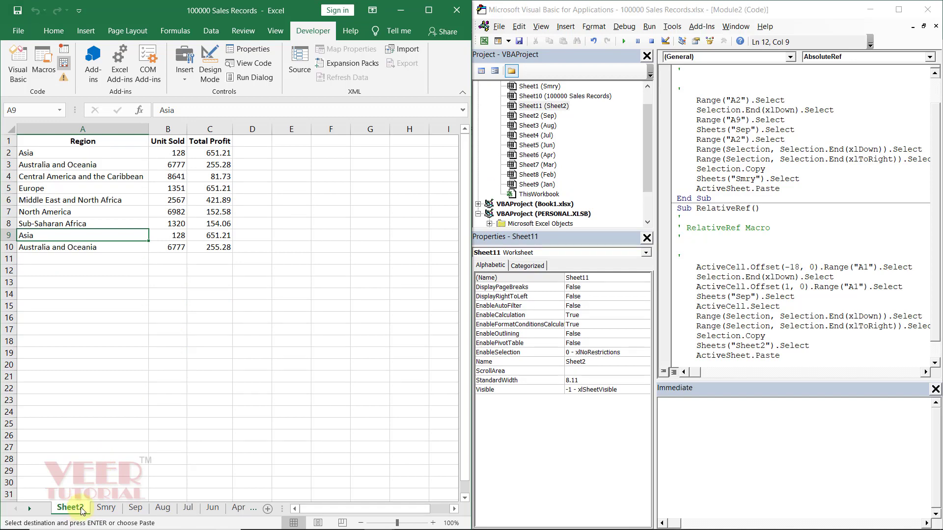
{"action": "left_click", "coordinate": [739, 301]}
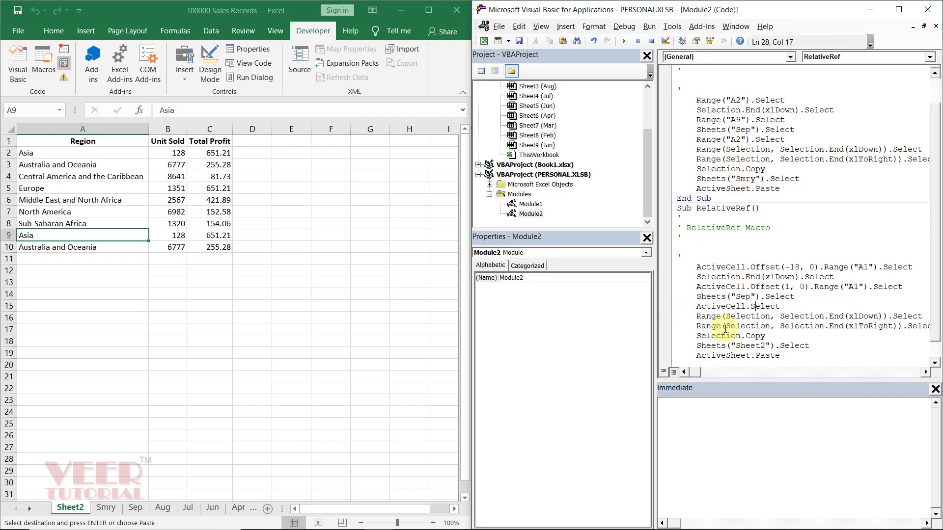
{"action": "left_click", "coordinate": [106, 508]}
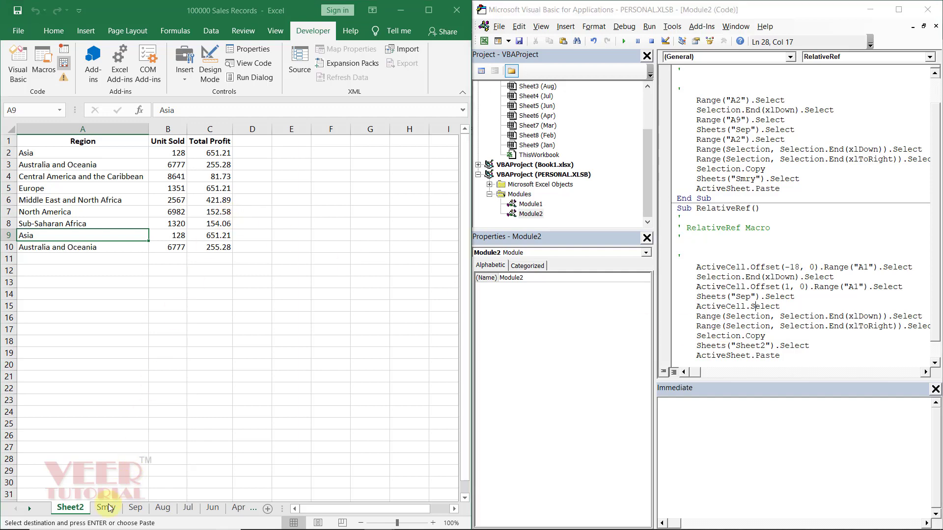
{"action": "key", "text": "ctrl+v"}
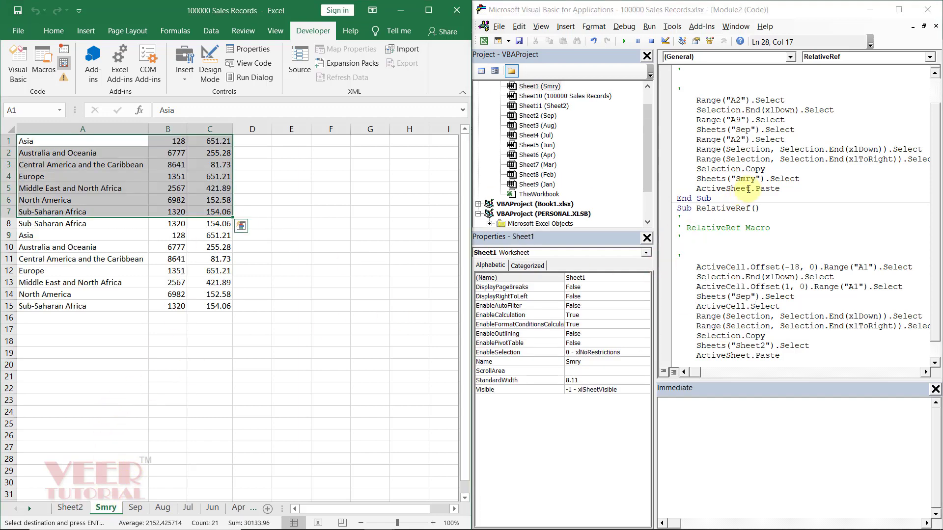
{"action": "left_click", "coordinate": [740, 315]}
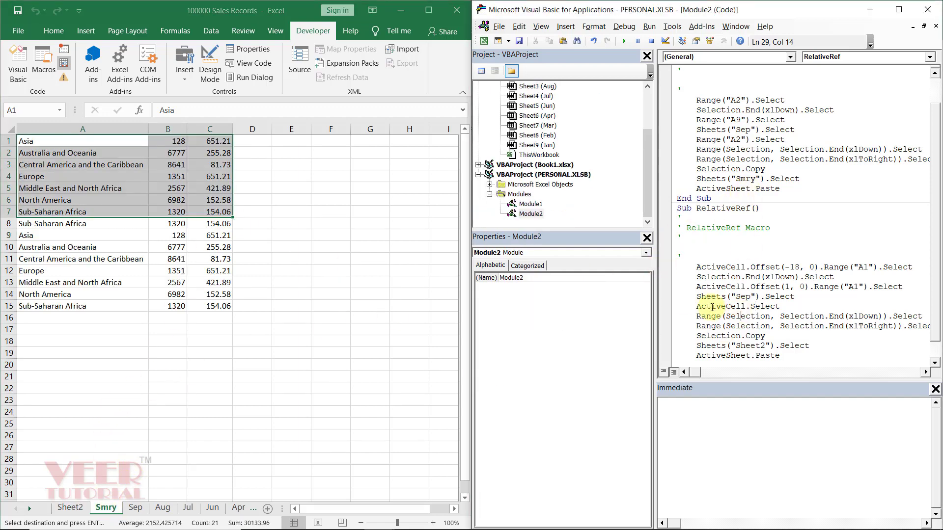
{"action": "left_click", "coordinate": [73, 510]}
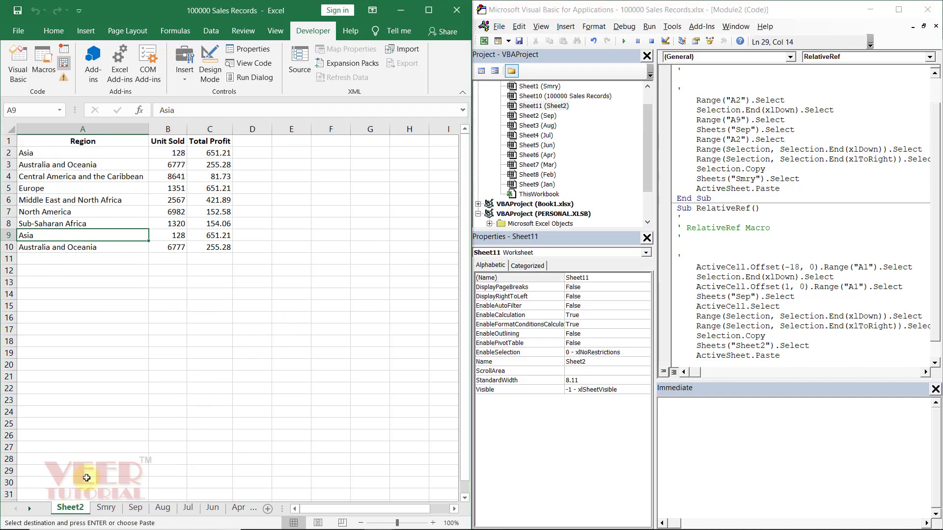
{"action": "left_click", "coordinate": [122, 423]}
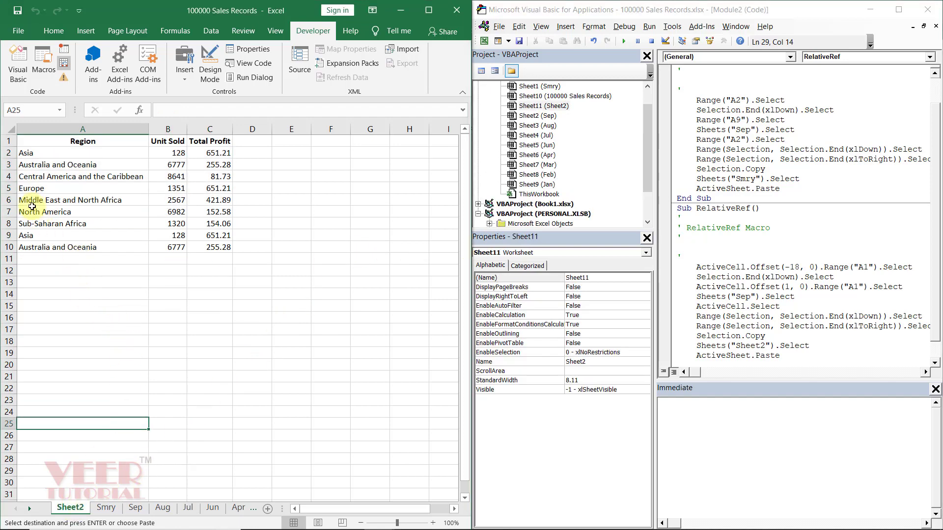
Clear rows 6–10 of the Sheet2 table and select cell A3.
{"action": "left_click_drag", "start_coordinate": [43, 202], "coordinate": [204, 245]}
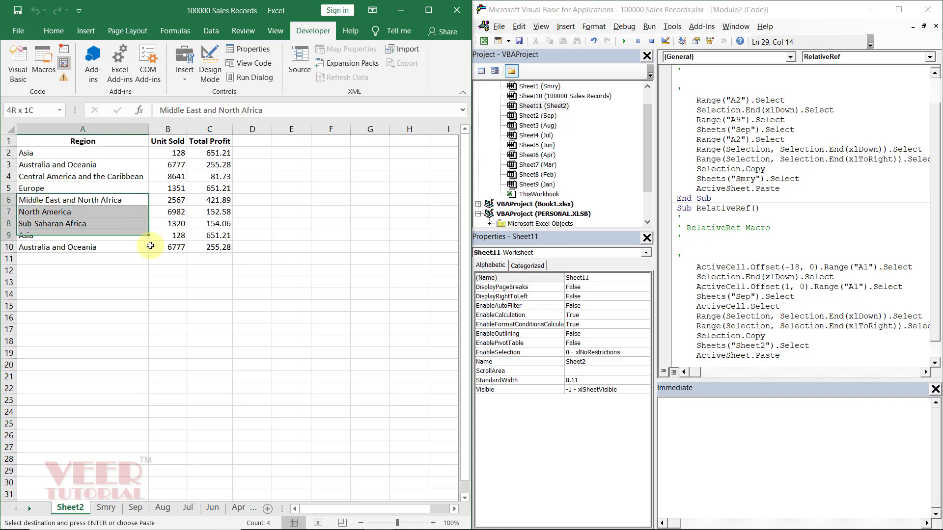
{"action": "key", "text": "Delete"}
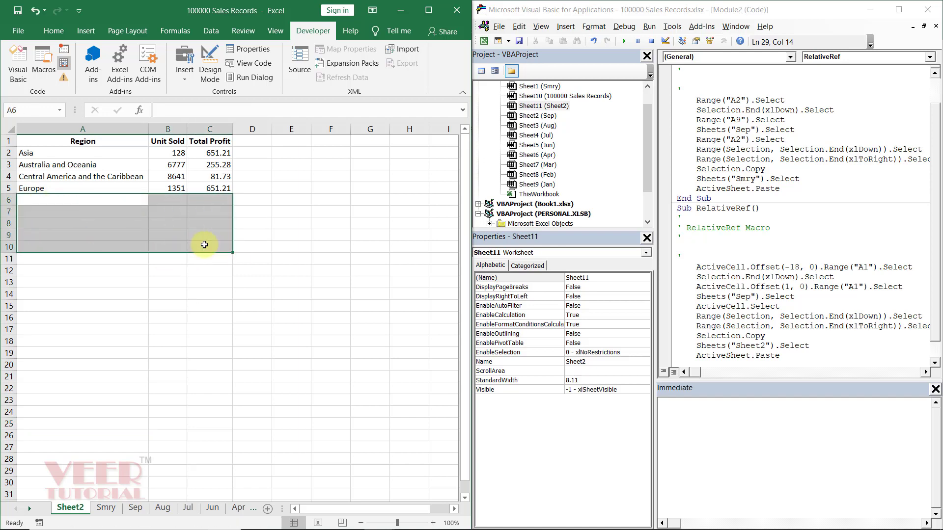
{"action": "left_click", "coordinate": [132, 164]}
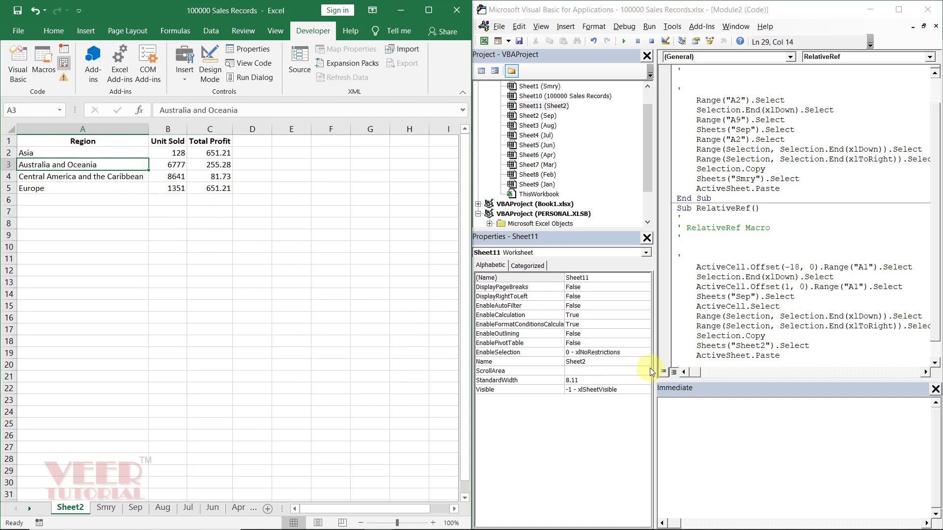
Run RelativeRef in the VBA editor and go to Debug at the run-time error 1004 line.
{"action": "left_click", "coordinate": [779, 267]}
{"action": "left_click", "coordinate": [624, 42]}
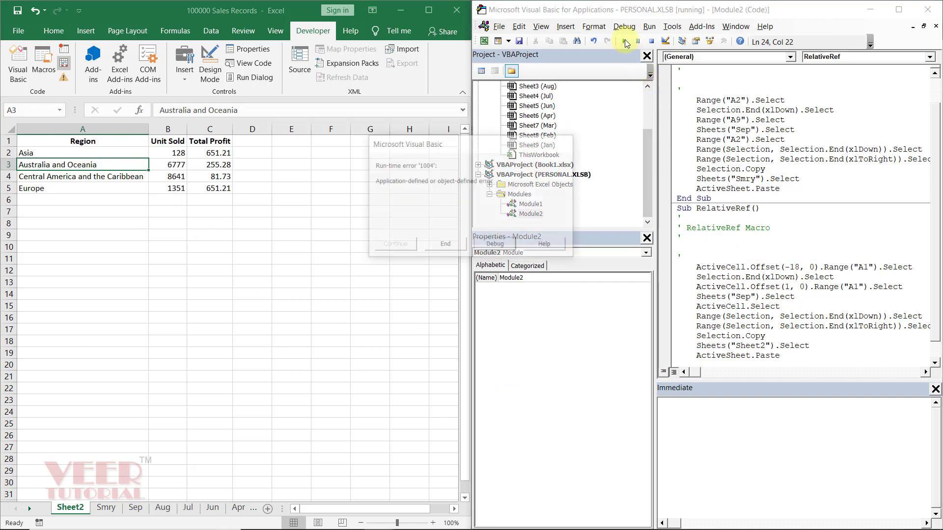
{"action": "left_click", "coordinate": [495, 246]}
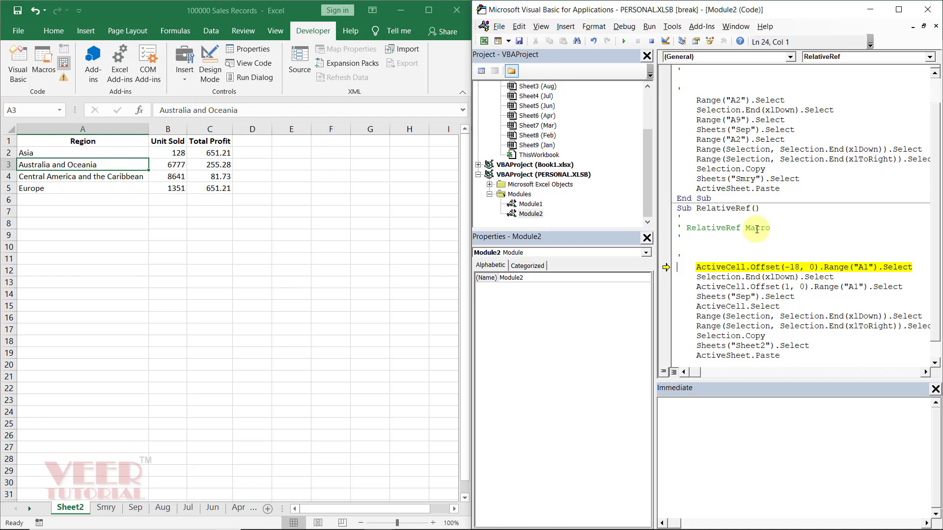
Reset the halted RelativeRef macro and go to the Smry sheet.
{"action": "left_click", "coordinate": [651, 42]}
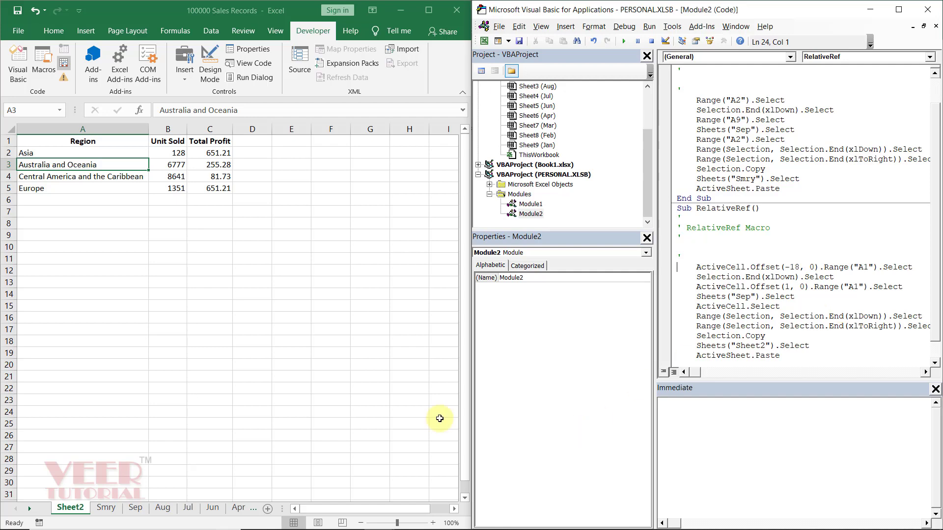
{"action": "left_click", "coordinate": [106, 512]}
{"action": "left_click", "coordinate": [155, 435]}
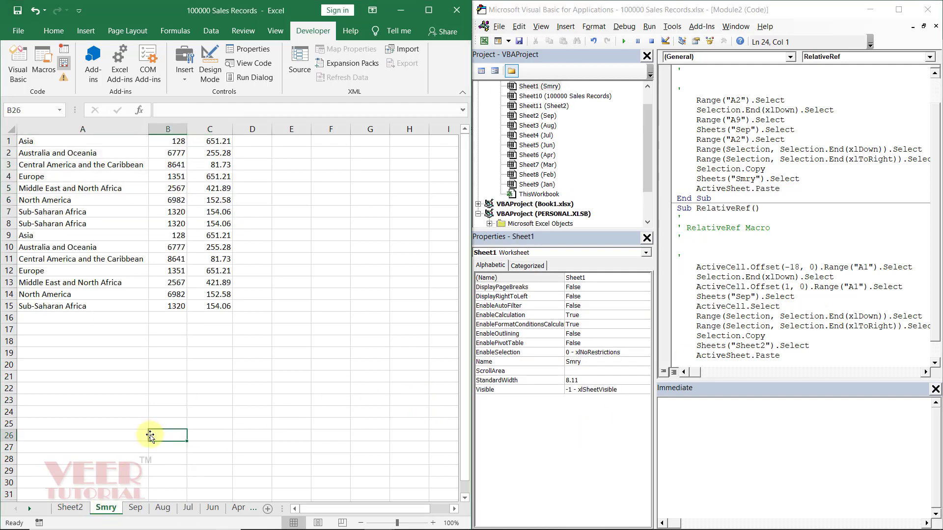
Copy Sheet2's A1:C5 Region table with headers and paste it at Smry cell A1.
{"action": "left_click", "coordinate": [70, 508]}
{"action": "mouse_move", "coordinate": [95, 141]}
{"action": "left_mouse_down"}
{"action": "mouse_move", "coordinate": [213, 178]}
{"action": "mouse_move", "coordinate": [214, 189]}
{"action": "left_mouse_up"}
{"action": "key", "text": "ctrl+c"}
{"action": "left_click", "coordinate": [106, 508]}
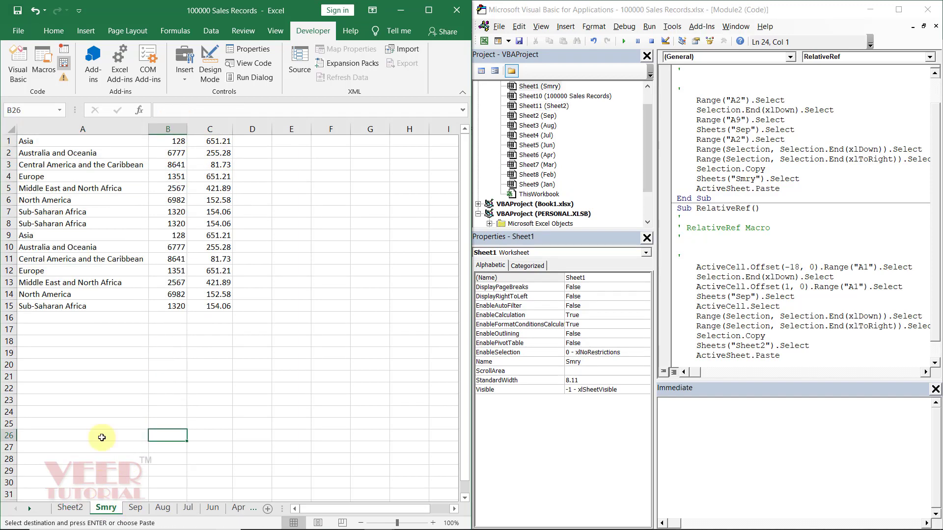
{"action": "left_click", "coordinate": [22, 141]}
{"action": "key", "text": "ctrl+v"}
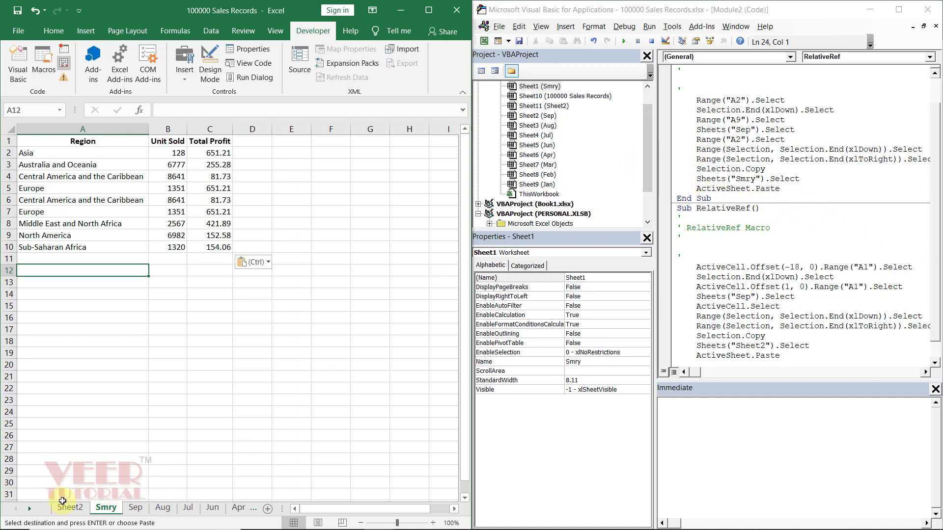
Begin recording macro 'absolutewithrelateref' into the Personal Macro Workbook.
{"action": "key", "text": "Escape"}
{"action": "left_click", "coordinate": [40, 523]}
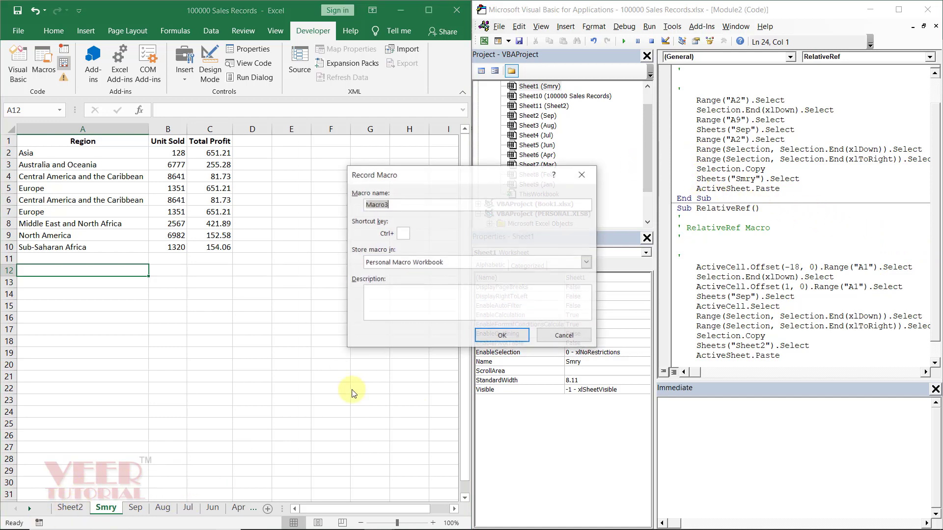
{"action": "type", "text": "ab"}
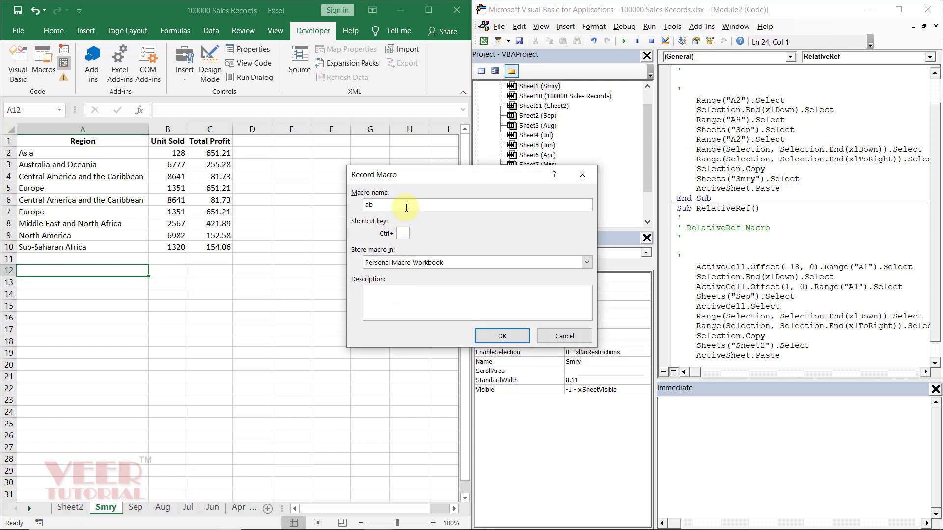
{"action": "type", "text": "solutewithrelateref"}
{"action": "left_click", "coordinate": [502, 338]}
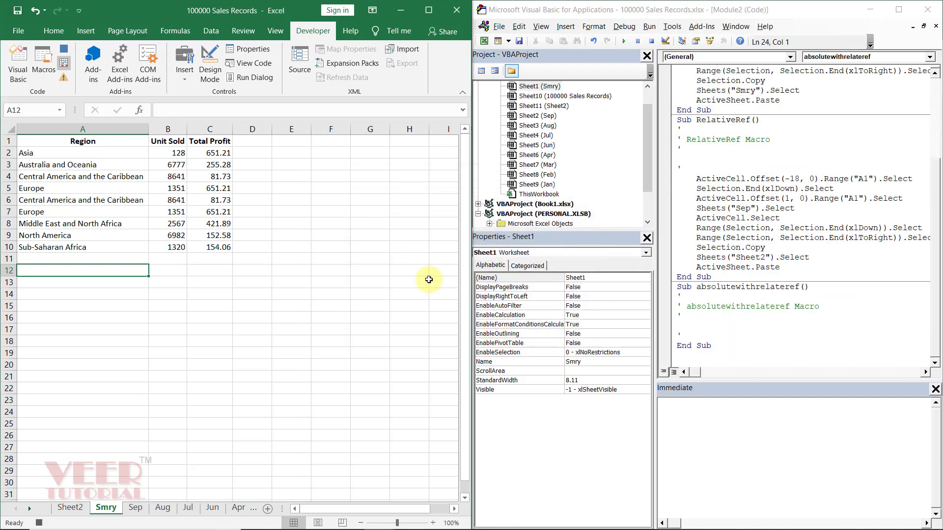
Record selecting A2, jumping to the last region, and a relative one-row step down.
{"action": "left_click", "coordinate": [63, 68]}
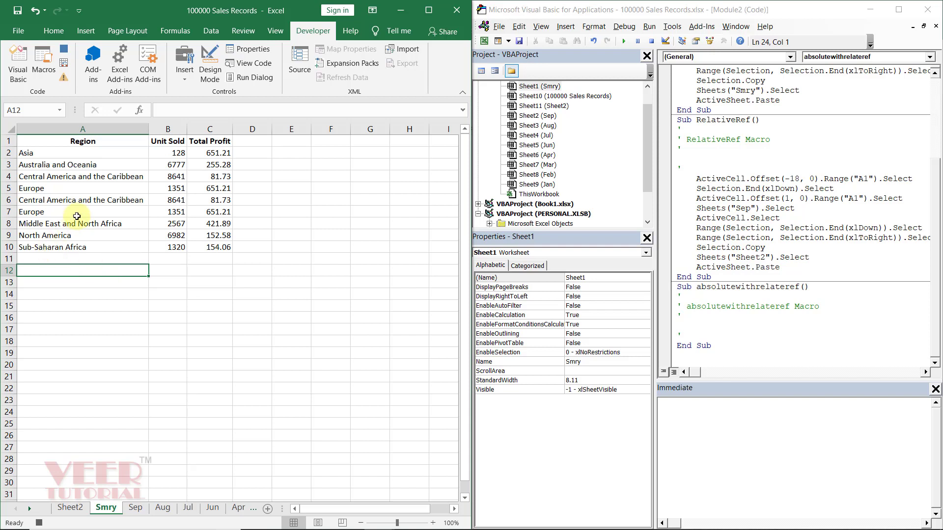
{"action": "left_click", "coordinate": [78, 154]}
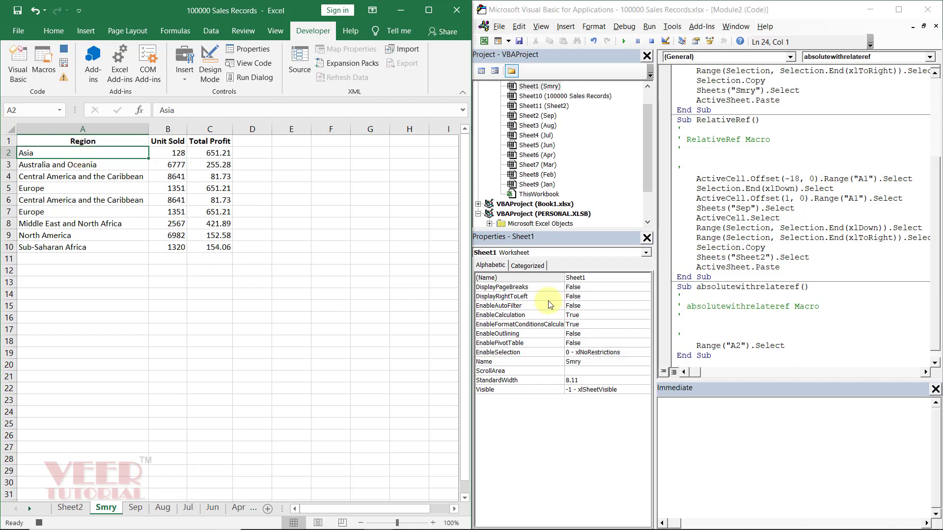
{"action": "left_click", "coordinate": [64, 64]}
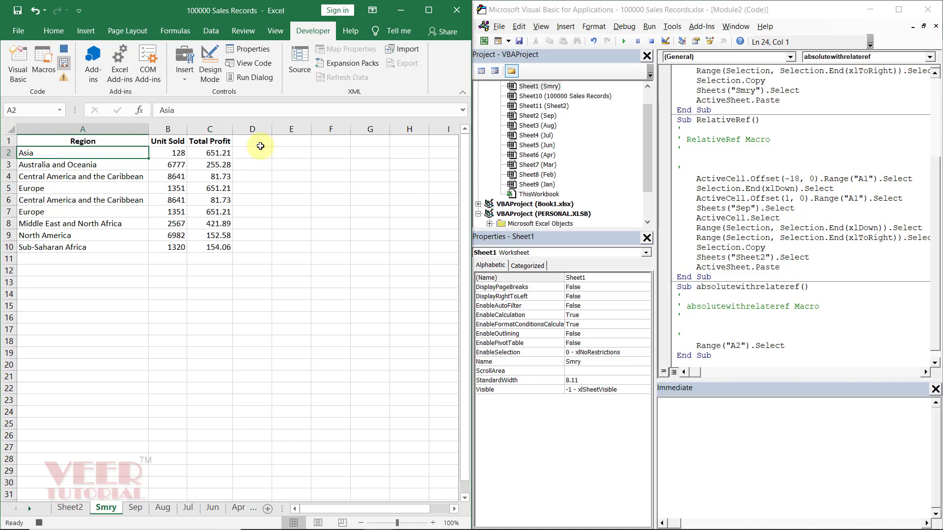
{"action": "key", "text": "ctrl+Down"}
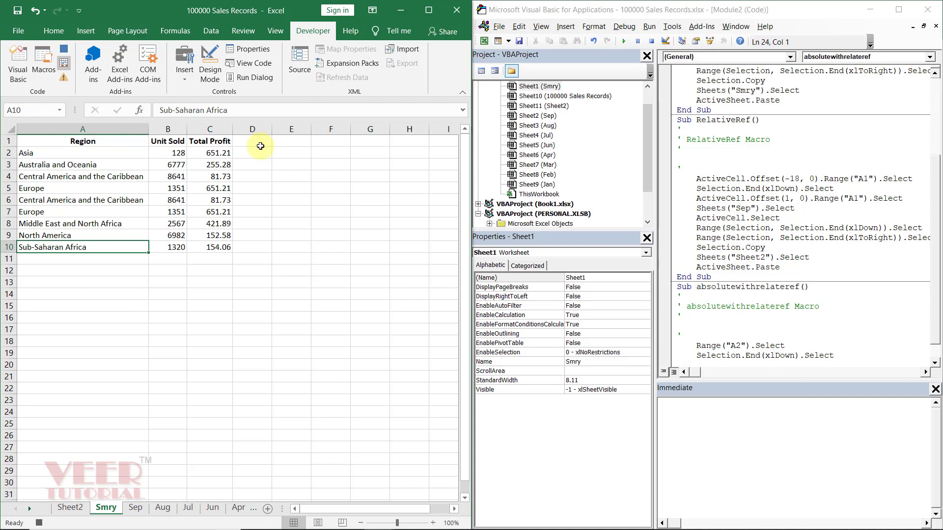
{"action": "key", "text": "Down"}
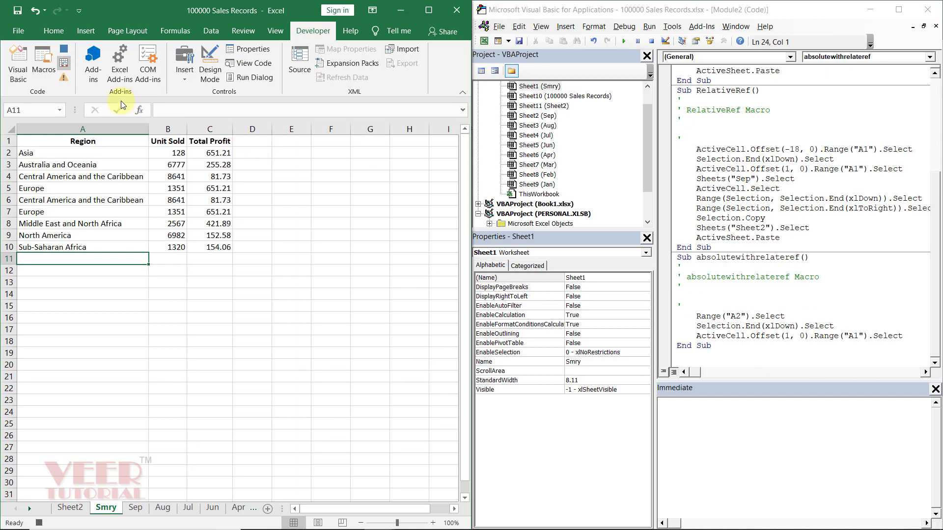
{"action": "left_click", "coordinate": [64, 66]}
Record selecting and copying Sep's A2:C8 region data, then returning to Smry.
{"action": "left_click", "coordinate": [134, 507]}
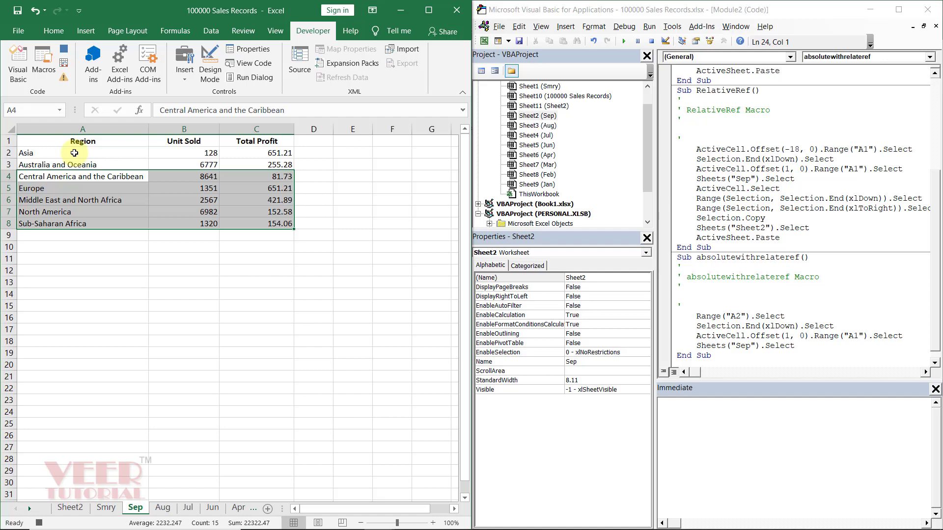
{"action": "left_click", "coordinate": [74, 153]}
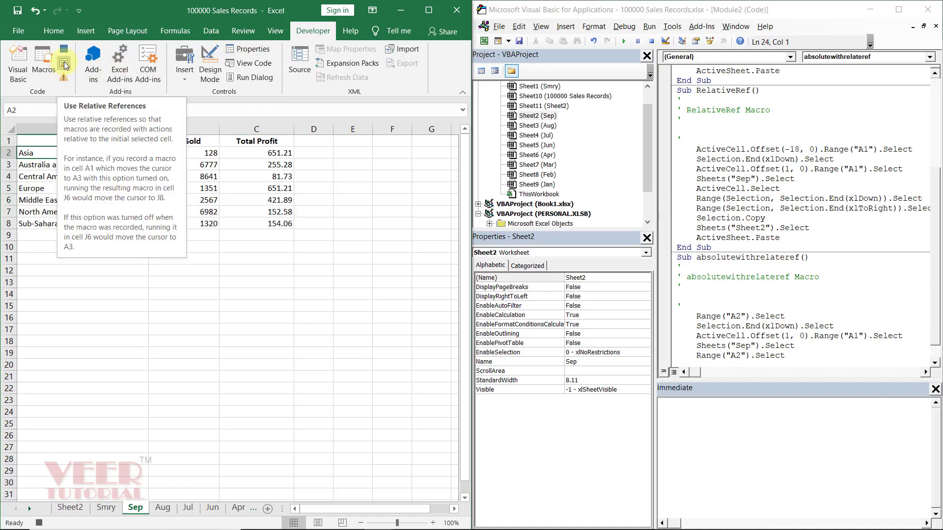
{"action": "left_click", "coordinate": [64, 64]}
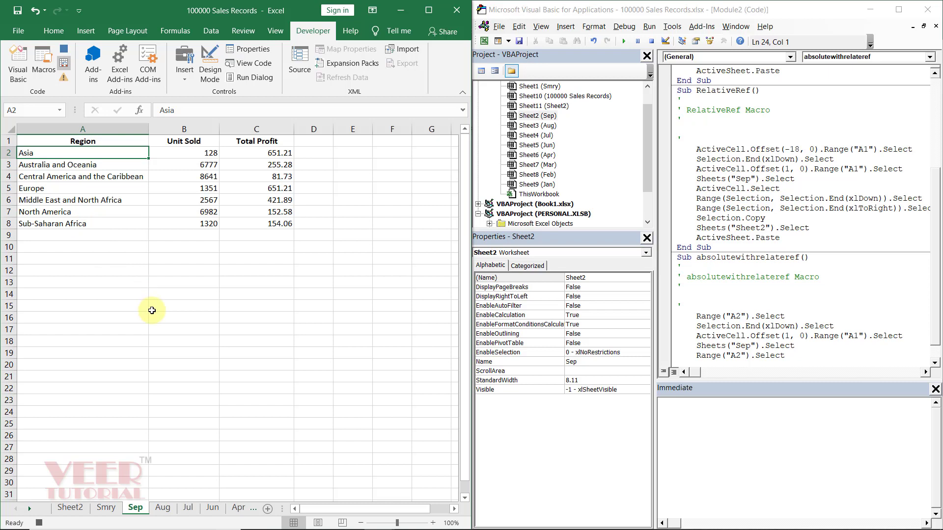
{"action": "key", "text": "ctrl+shift+Down"}
{"action": "key", "text": "ctrl+shift+Right"}
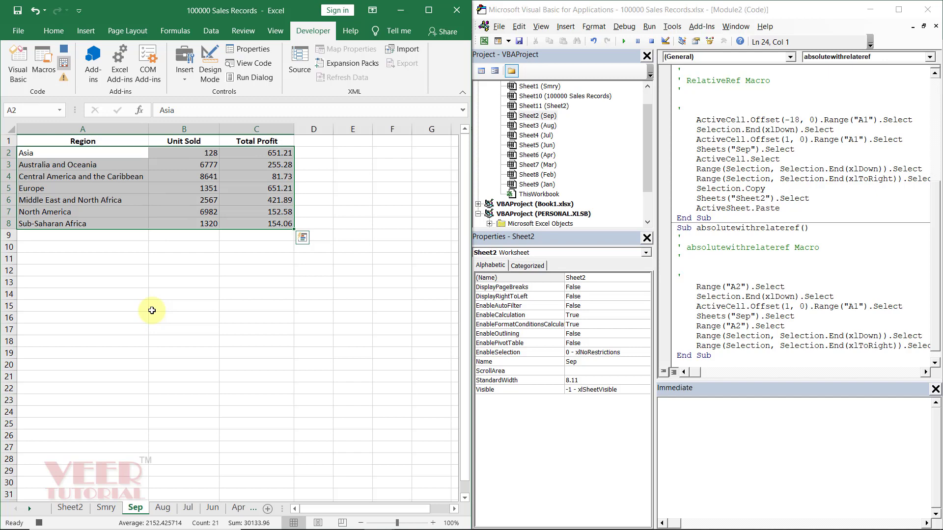
{"action": "key", "text": "ctrl+c"}
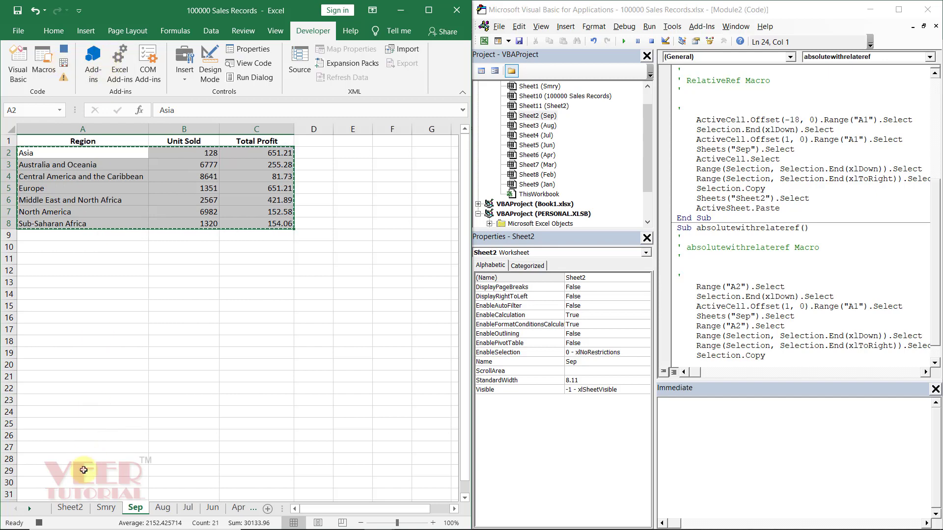
{"action": "left_click", "coordinate": [106, 508]}
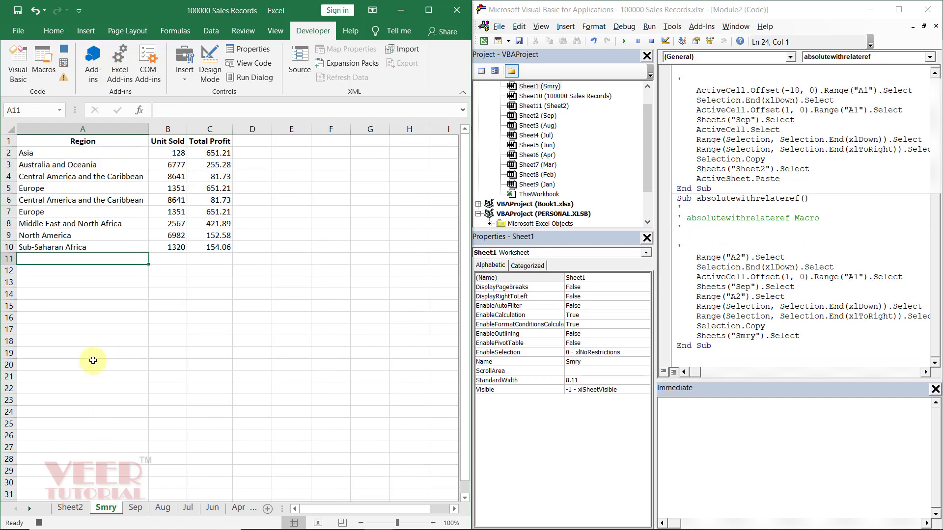
Paste Sep's rows into A11:C17, then record a relative move from A2 down to A18.
{"action": "key", "text": "ctrl+v"}
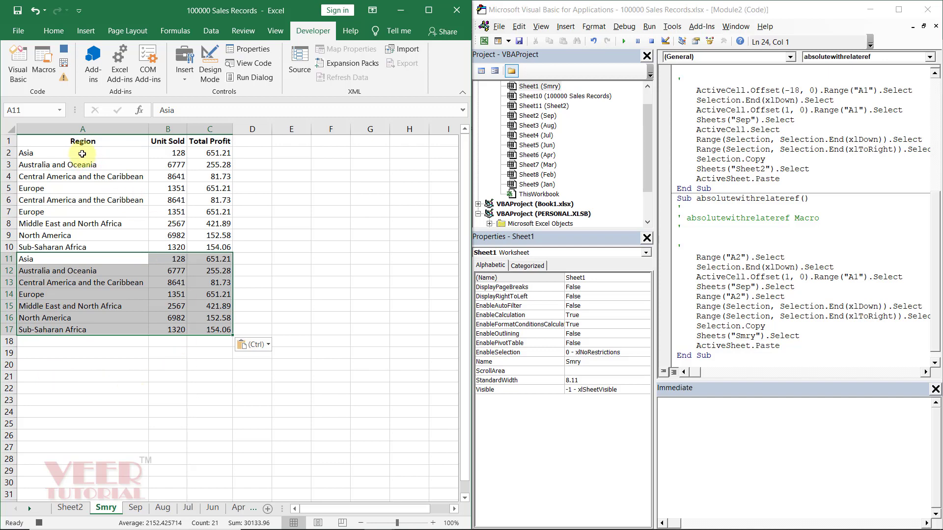
{"action": "left_click", "coordinate": [82, 153]}
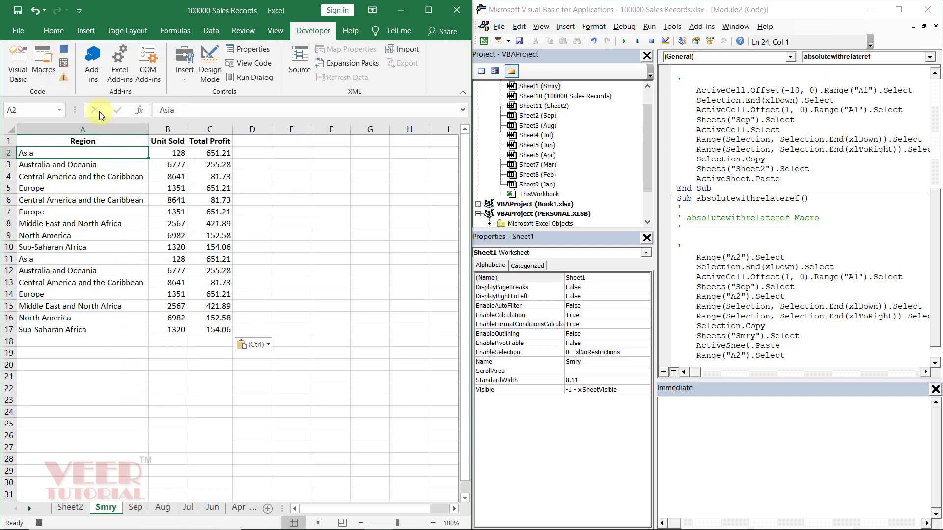
{"action": "left_click", "coordinate": [64, 67]}
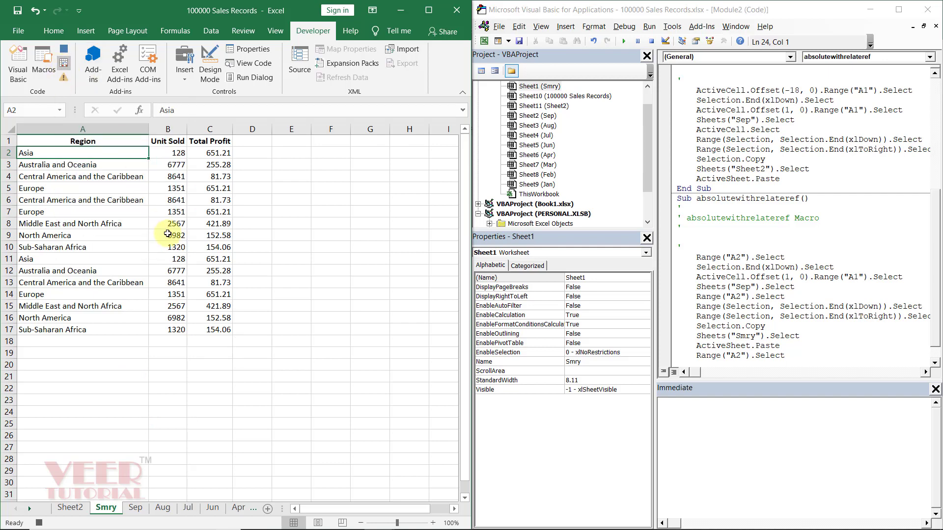
{"action": "key", "text": "ctrl+Down"}
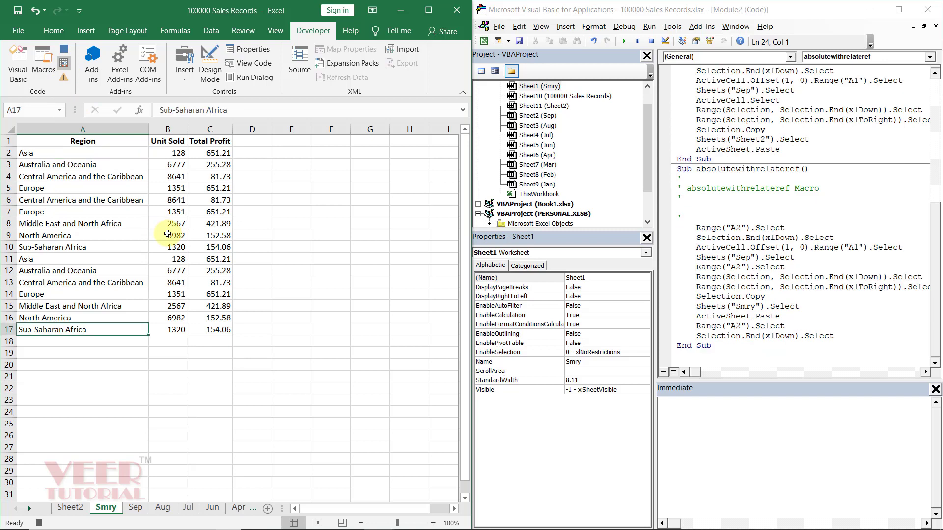
{"action": "key", "text": "Down"}
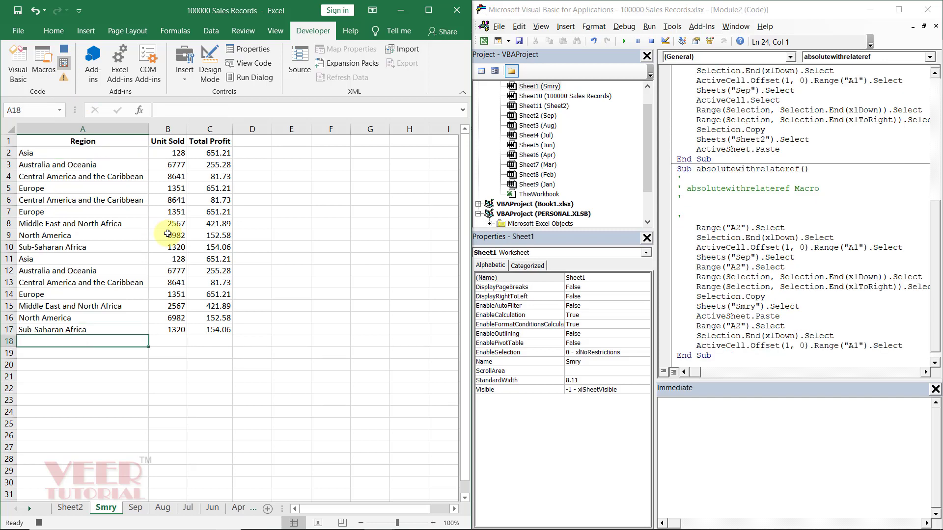
Record selecting and copying the Aug sheet's region data A2:C8.
{"action": "left_click", "coordinate": [164, 508]}
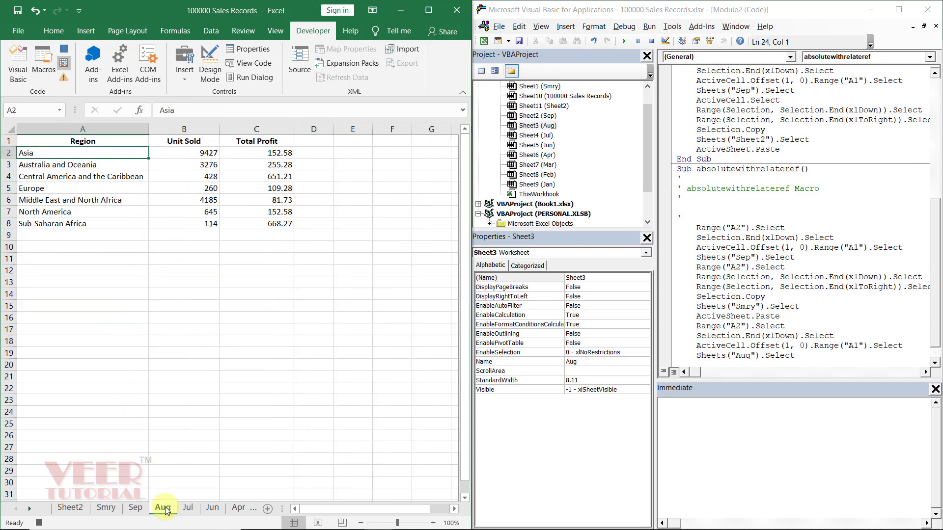
{"action": "left_click", "coordinate": [64, 64]}
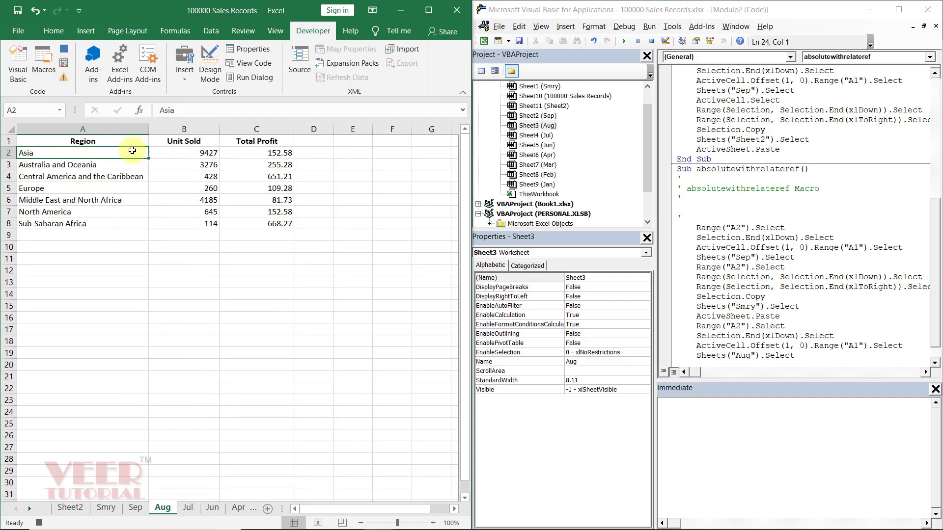
{"action": "left_click", "coordinate": [121, 152]}
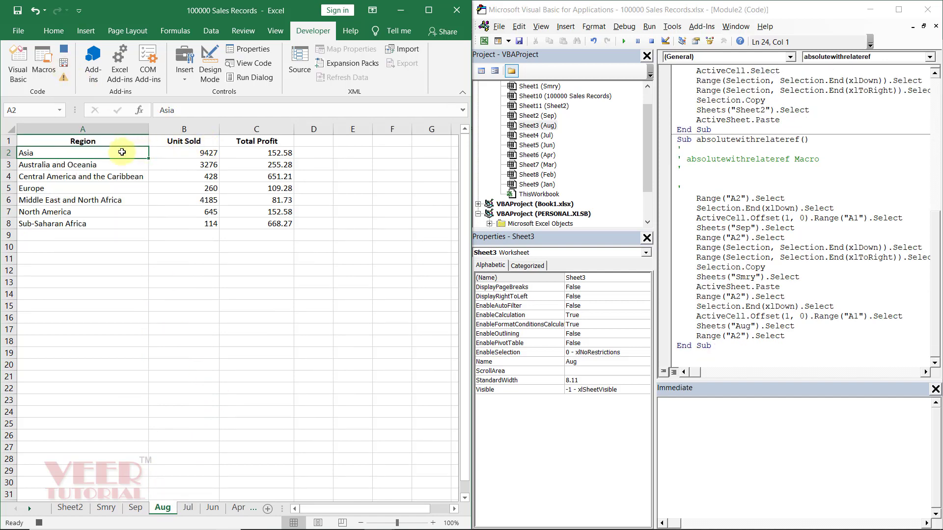
{"action": "left_click", "coordinate": [65, 65]}
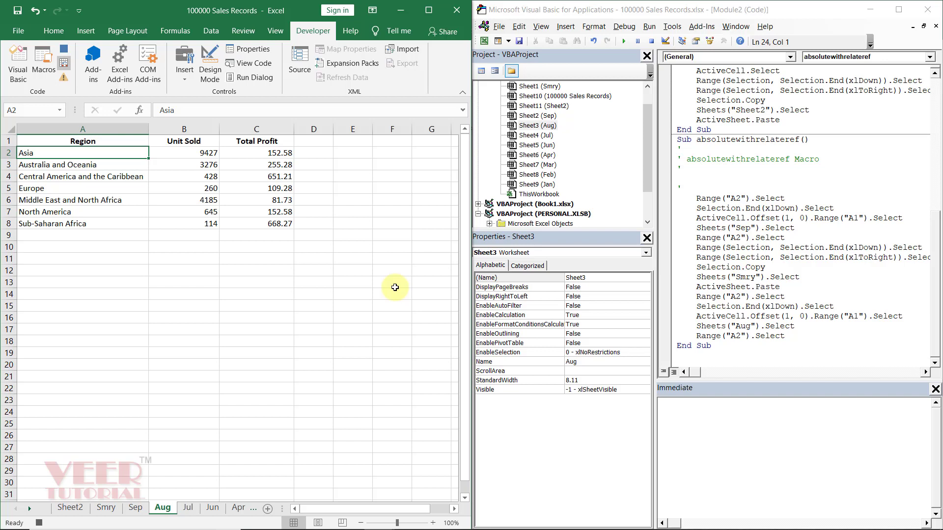
{"action": "key", "text": "ctrl+shift+Down"}
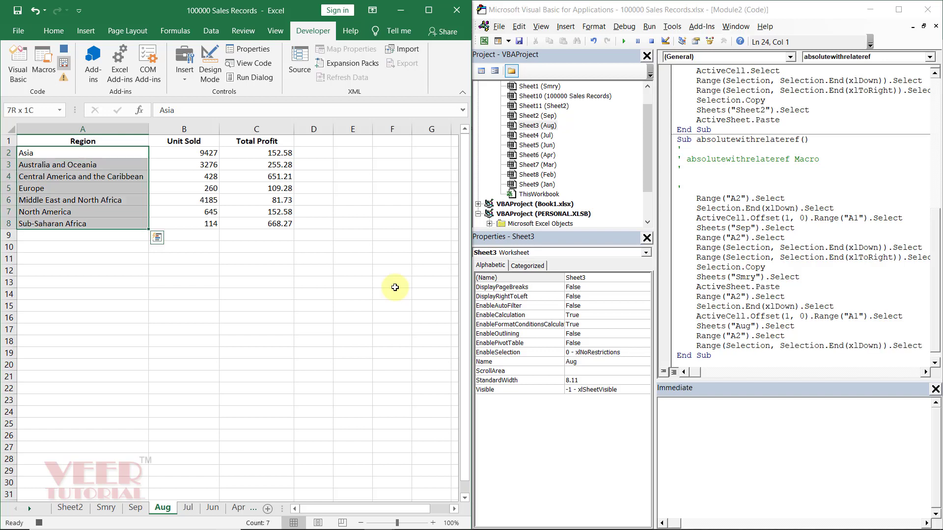
{"action": "key", "text": "ctrl+shift+Right"}
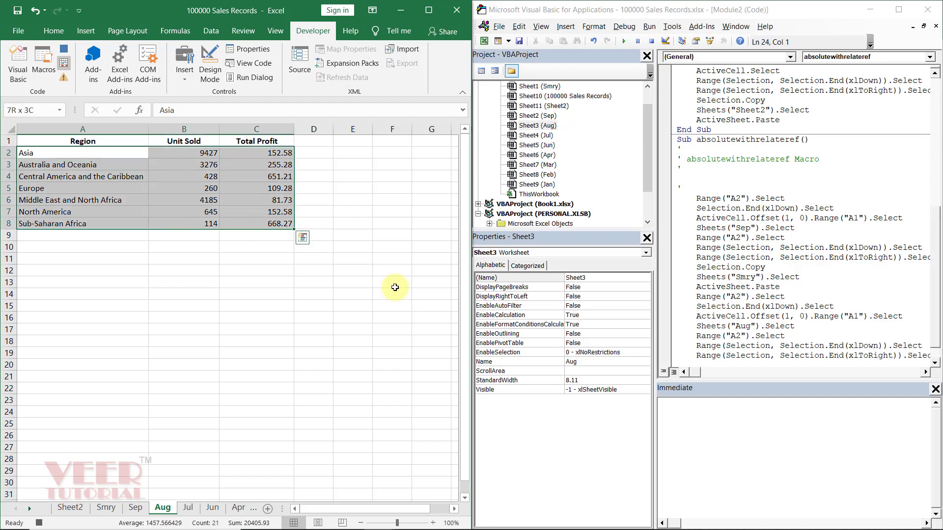
{"action": "key", "text": "ctrl+c"}
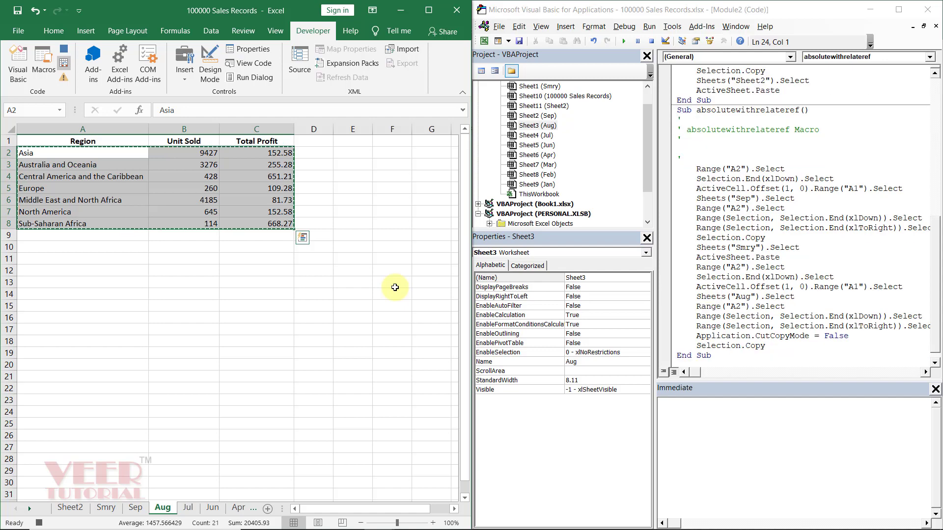
Paste the Aug rows into Smry rows 18–24 and reselect A2 with absolute references.
{"action": "left_click", "coordinate": [112, 511]}
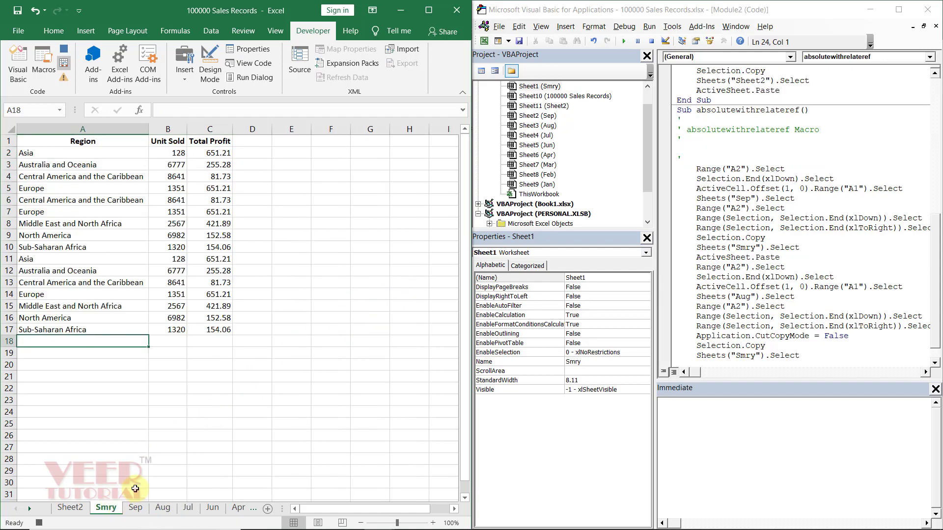
{"action": "key", "text": "ctrl+v"}
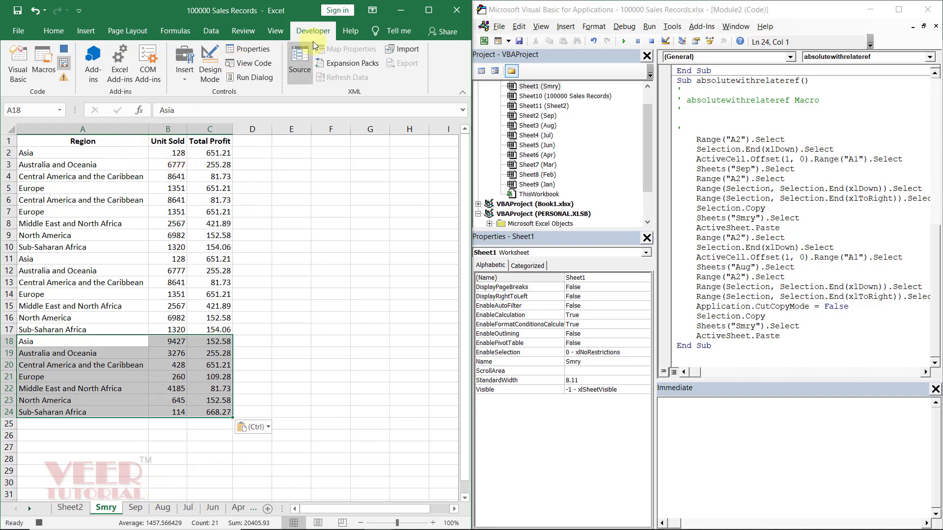
{"action": "left_click", "coordinate": [65, 63]}
{"action": "left_click", "coordinate": [68, 153]}
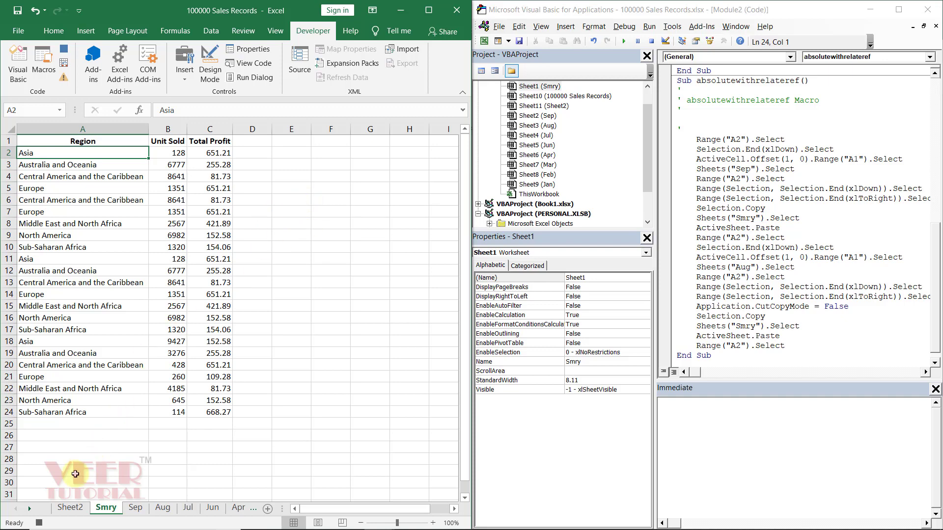
Stop recording absolutewithrelateref, view its Module2 code in PERSONAL.XLSB, and close the editor.
{"action": "left_click", "coordinate": [39, 523]}
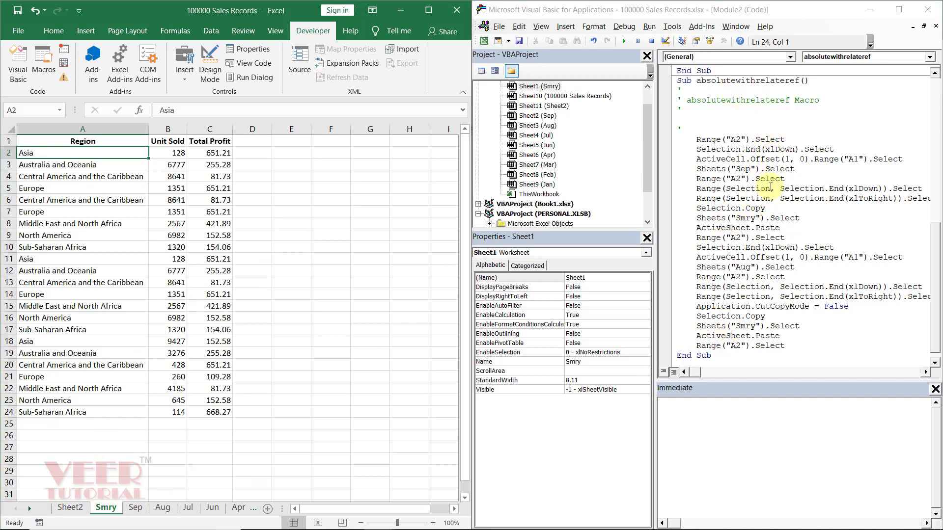
{"action": "left_click", "coordinate": [771, 188]}
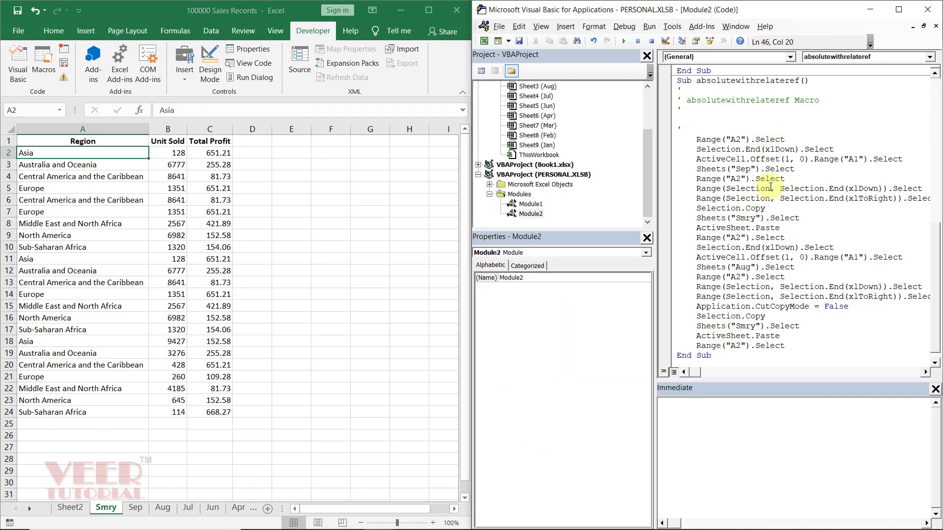
{"action": "double_click", "coordinate": [801, 21]}
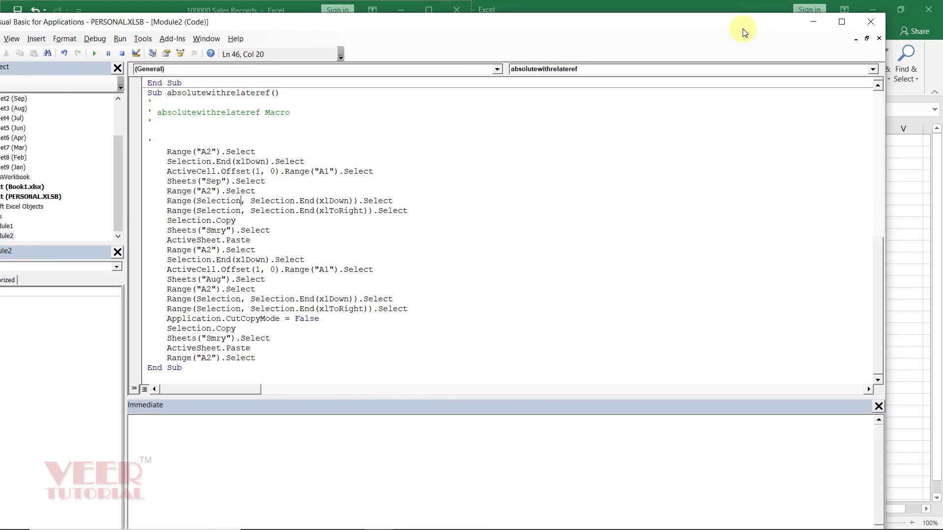
{"action": "left_click", "coordinate": [871, 23]}
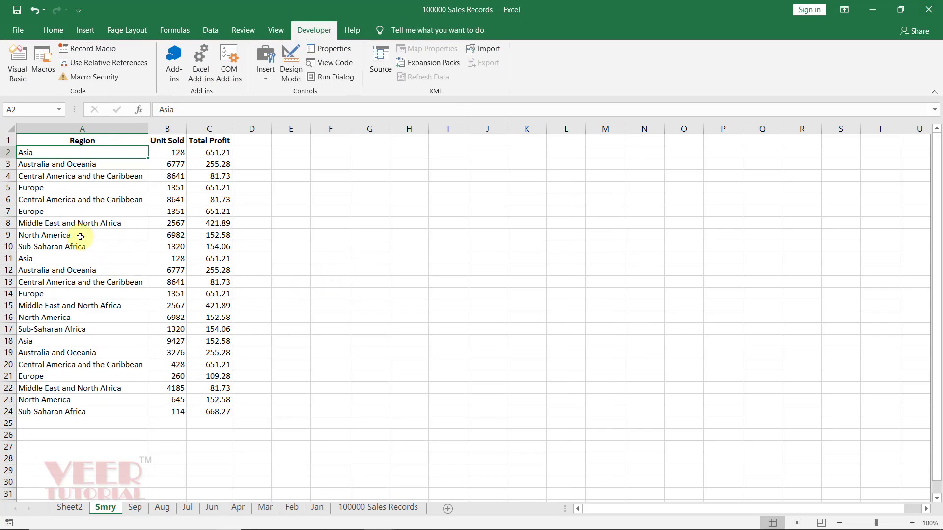
Clear Smry rows 5–24, select A3, and save the workbook.
{"action": "mouse_move", "coordinate": [37, 189]}
{"action": "left_mouse_down"}
{"action": "mouse_move", "coordinate": [142, 200]}
{"action": "mouse_move", "coordinate": [219, 411]}
{"action": "left_mouse_up"}
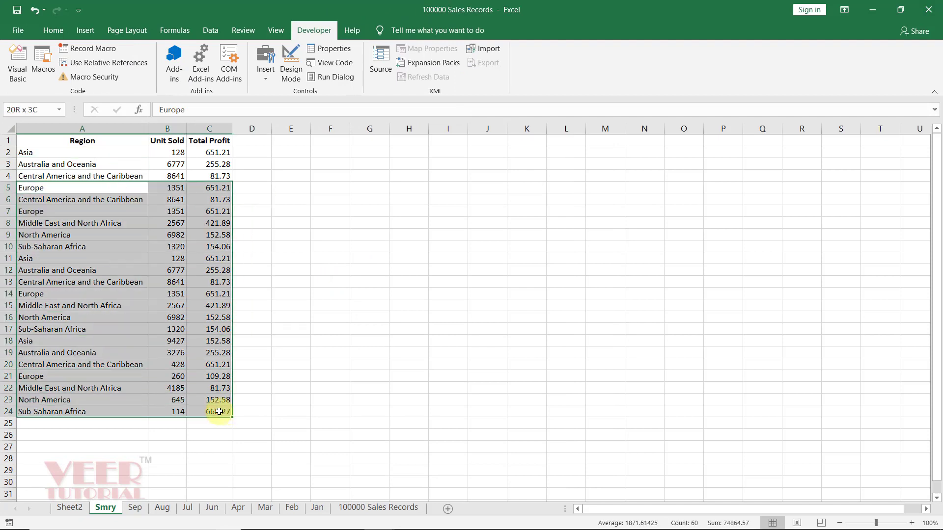
{"action": "key", "text": "Delete"}
{"action": "left_click", "coordinate": [166, 221]}
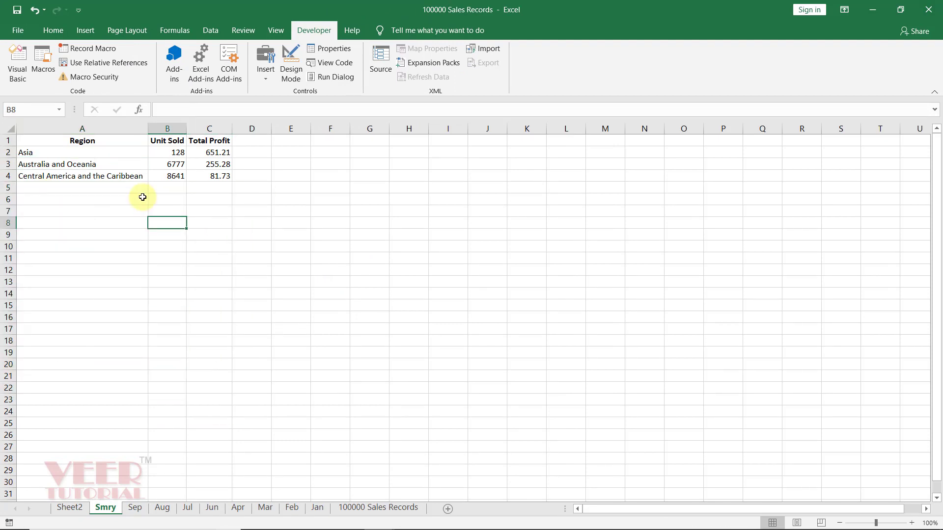
{"action": "left_click", "coordinate": [122, 165]}
{"action": "key", "text": "ctrl+s"}
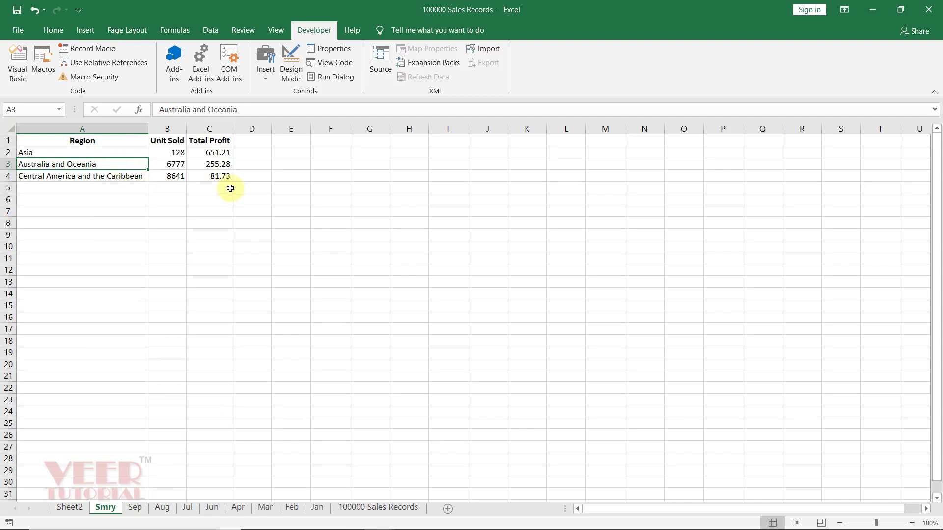
Run absolutewithrelateref twice from the Macro dialog to append the Sep and Aug rows.
{"action": "left_click", "coordinate": [42, 71]}
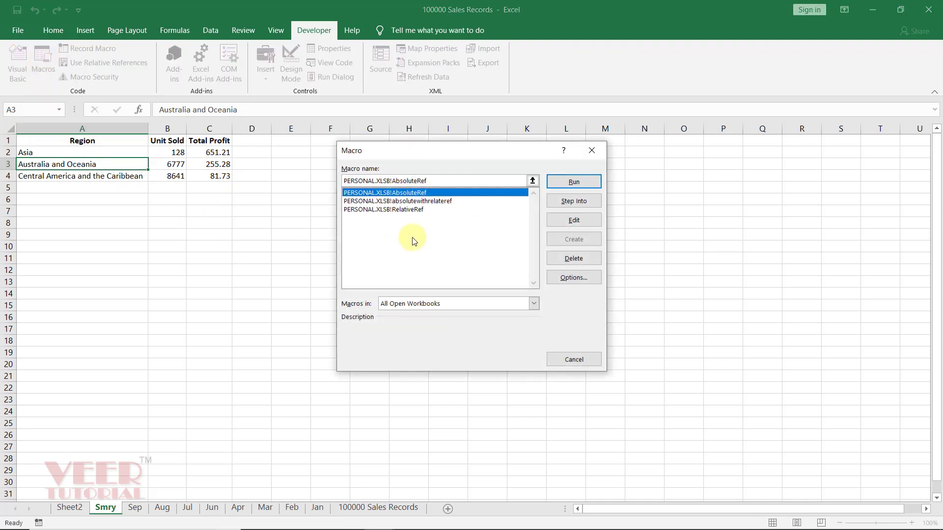
{"action": "left_click", "coordinate": [426, 201]}
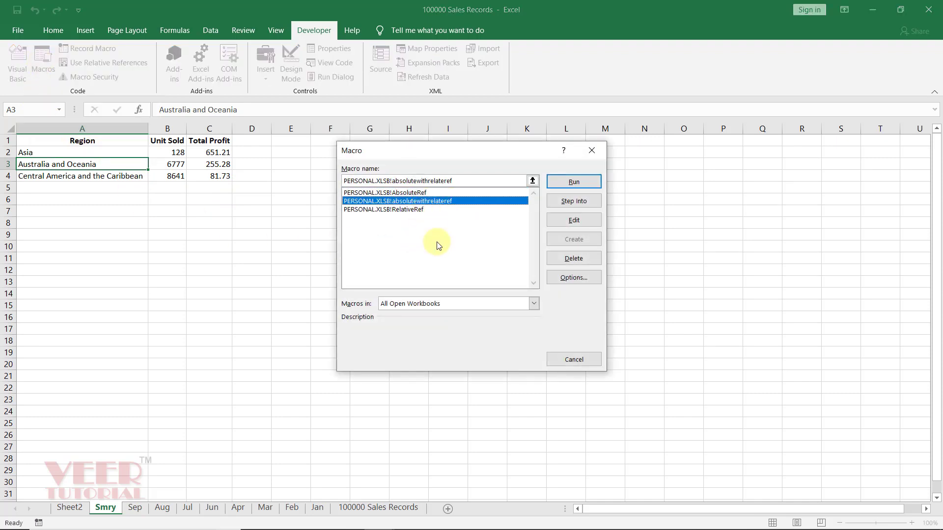
{"action": "left_click", "coordinate": [573, 182]}
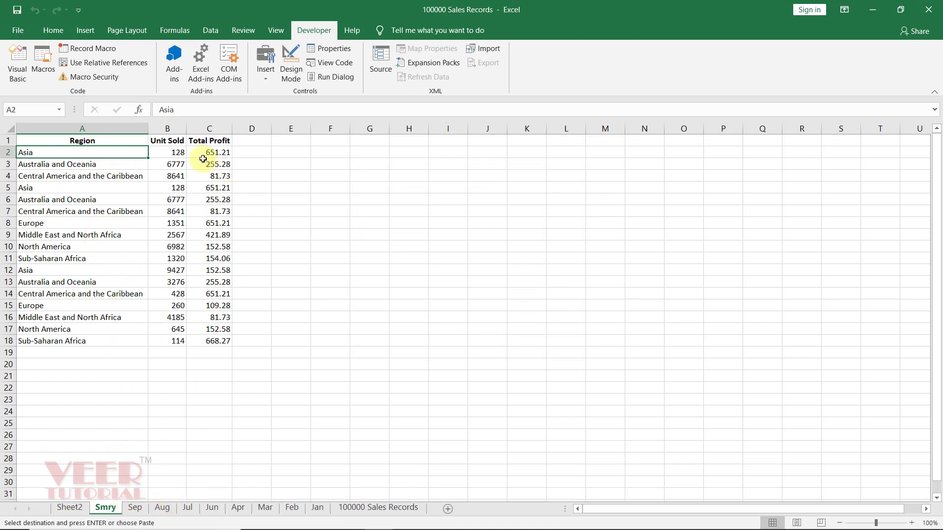
{"action": "left_click", "coordinate": [52, 78]}
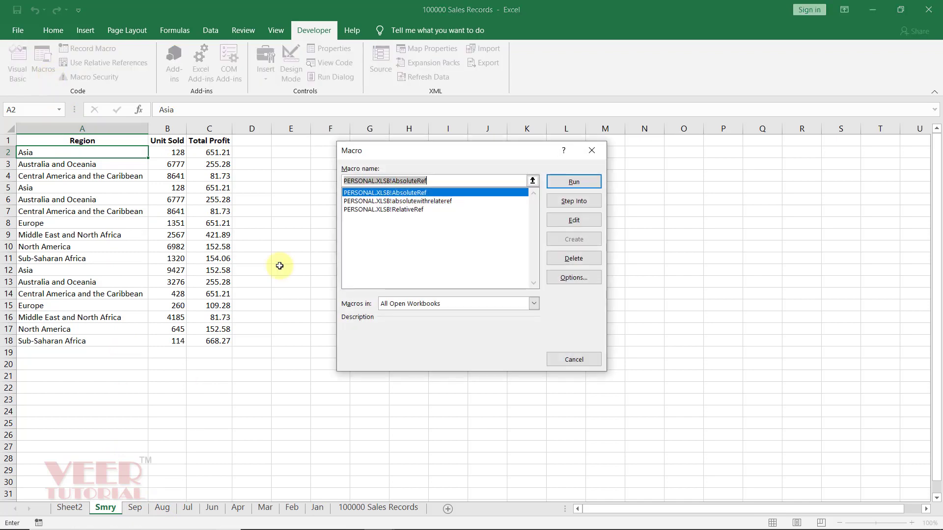
{"action": "left_click", "coordinate": [449, 201]}
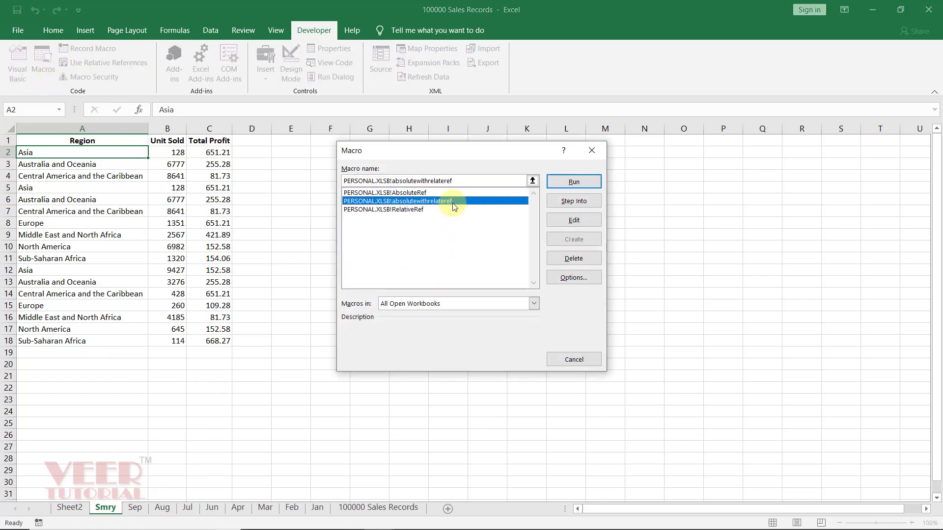
{"action": "left_click", "coordinate": [559, 183]}
{"action": "scroll", "coordinate": [216, 319], "scroll_direction": "down", "scroll_amount": 4}
{"action": "scroll", "coordinate": [209, 348], "scroll_direction": "up", "scroll_amount": 3}
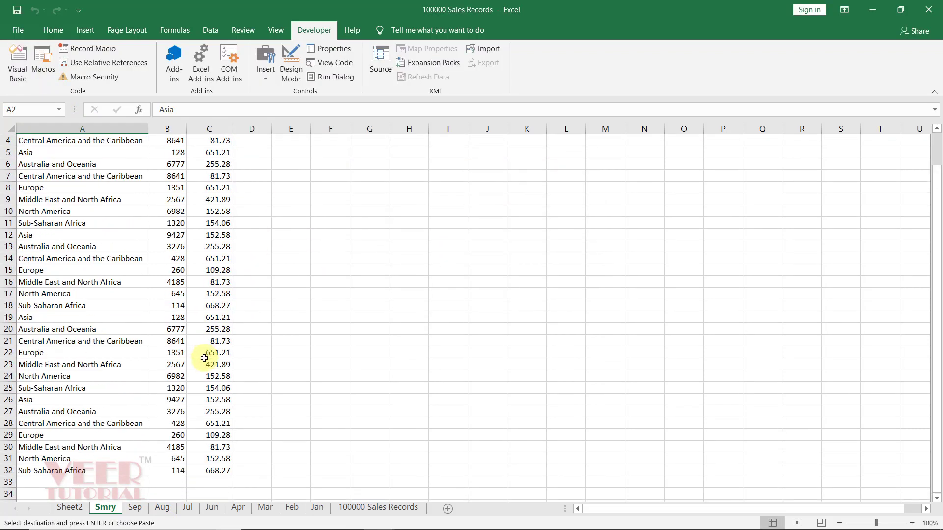
{"action": "scroll", "coordinate": [201, 359], "scroll_direction": "up", "scroll_amount": 1}
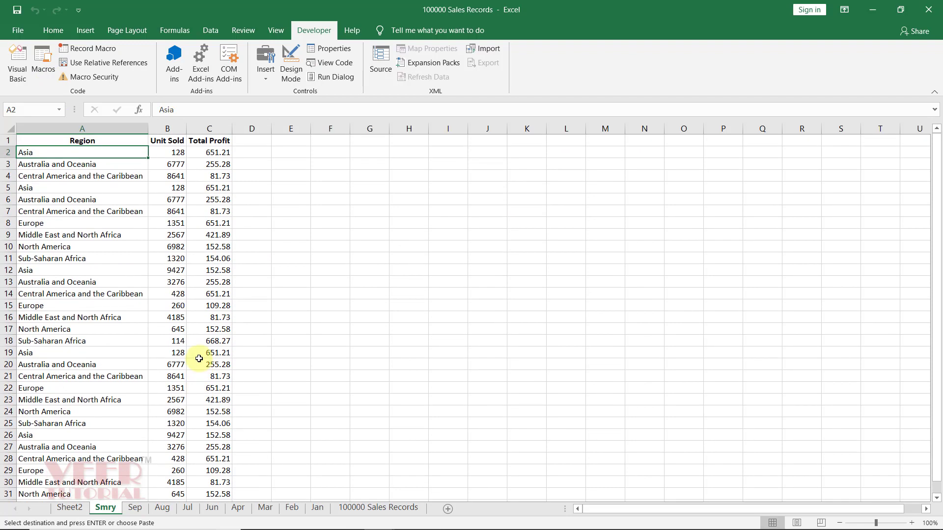